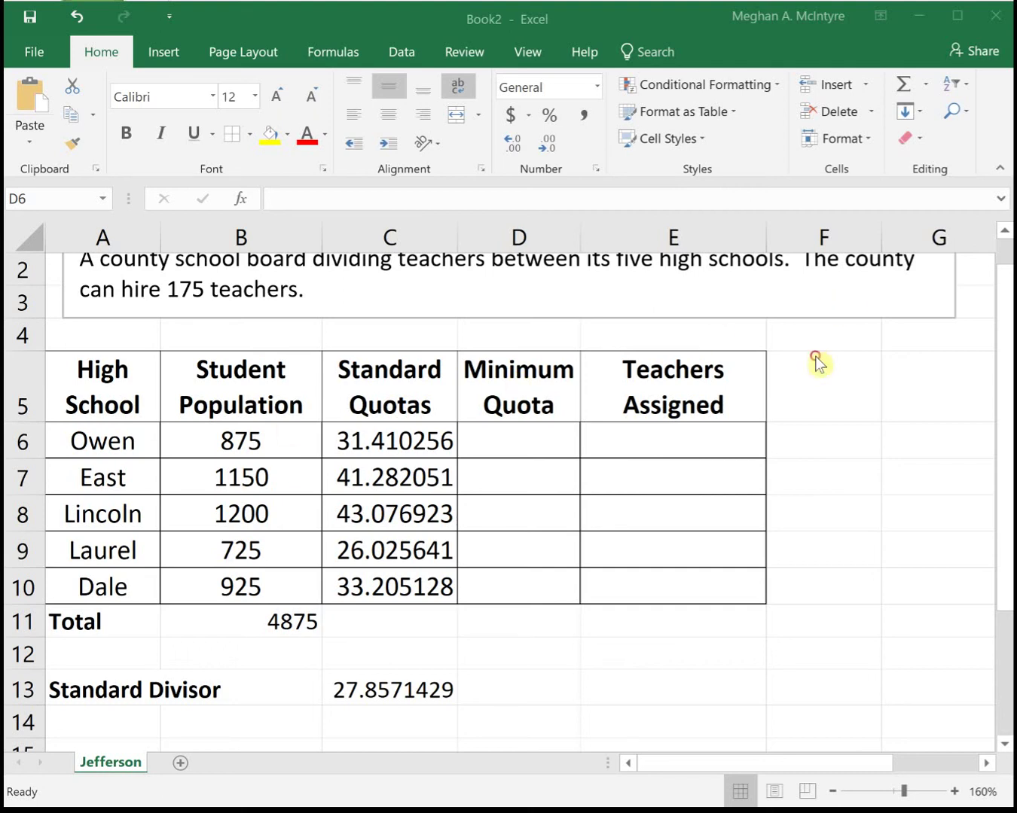
Review the population total, standard divisor and Owen's standard quota formulas without changing them.
scroll(817, 358, up, 1)
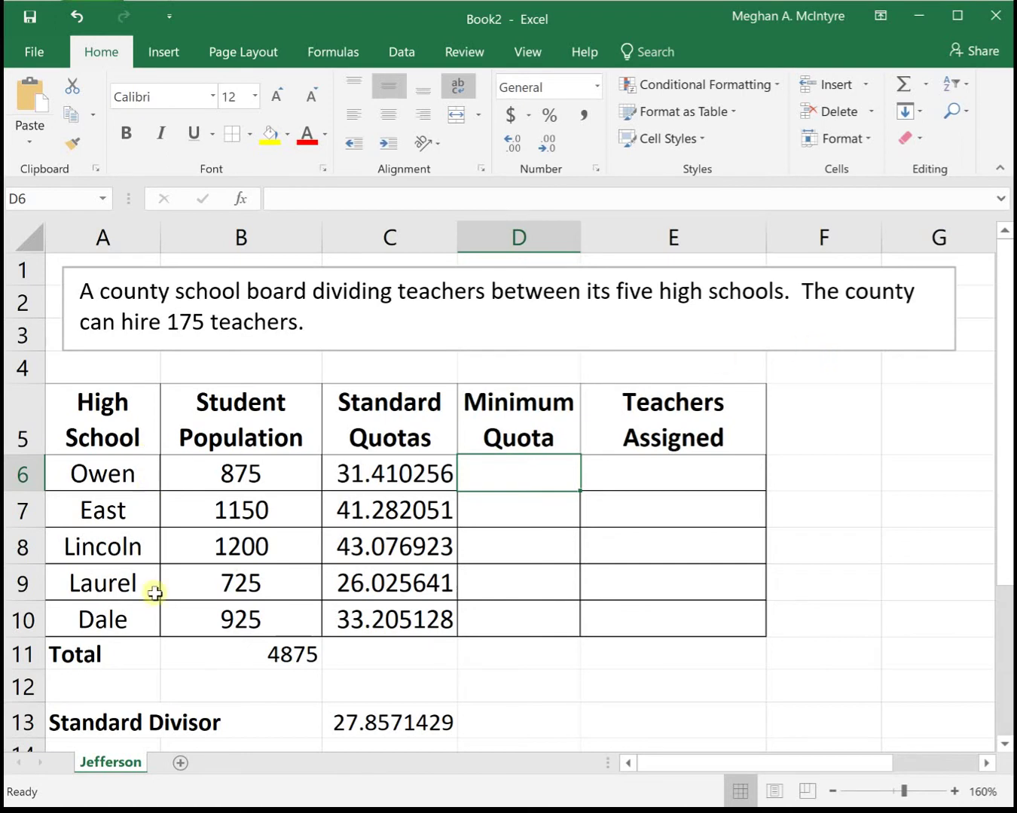
click(305, 652)
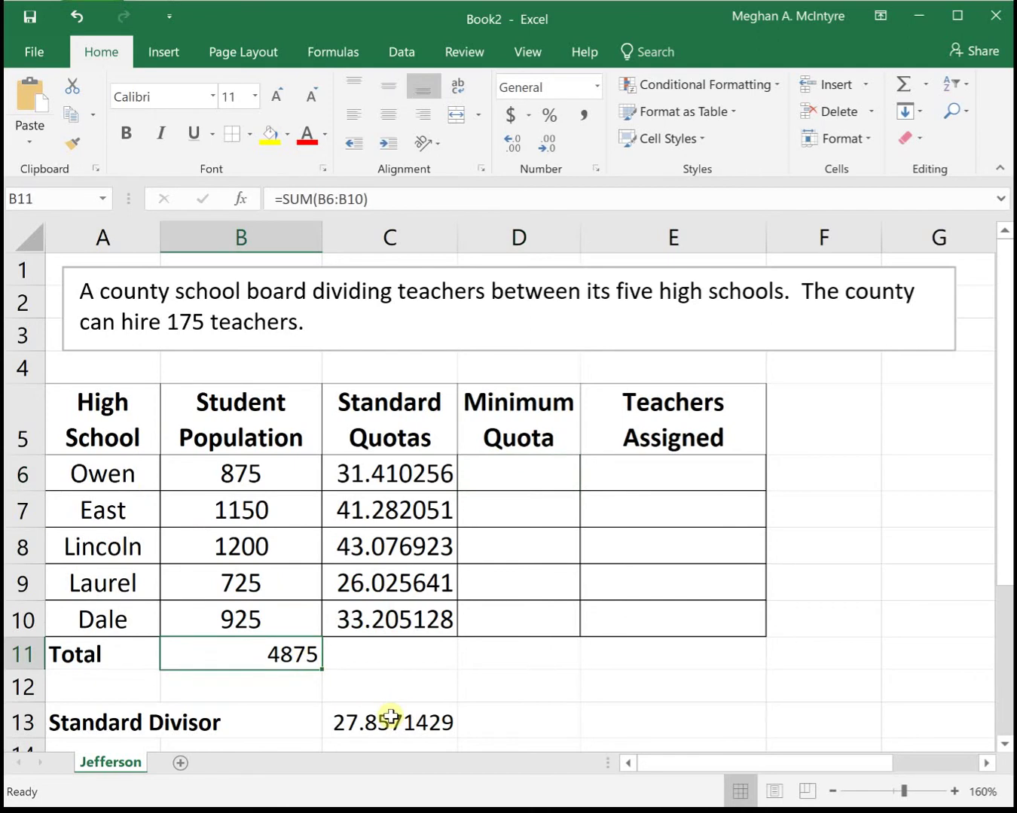
double_click(220, 654)
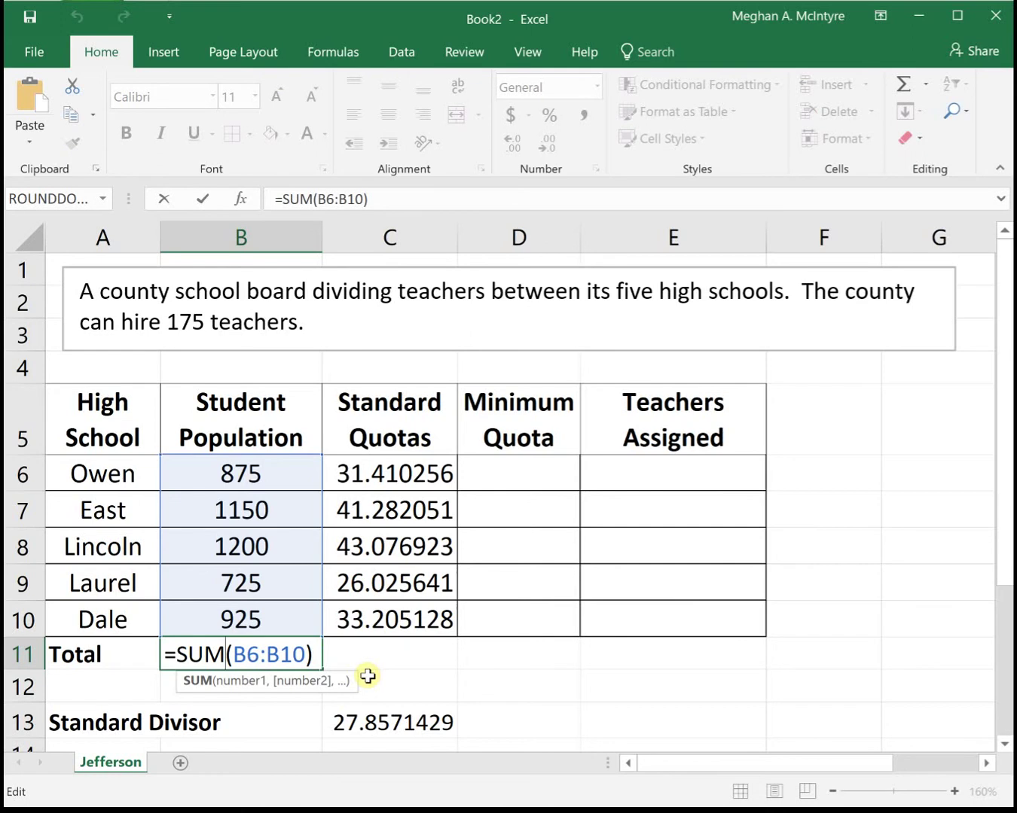
key(Return)
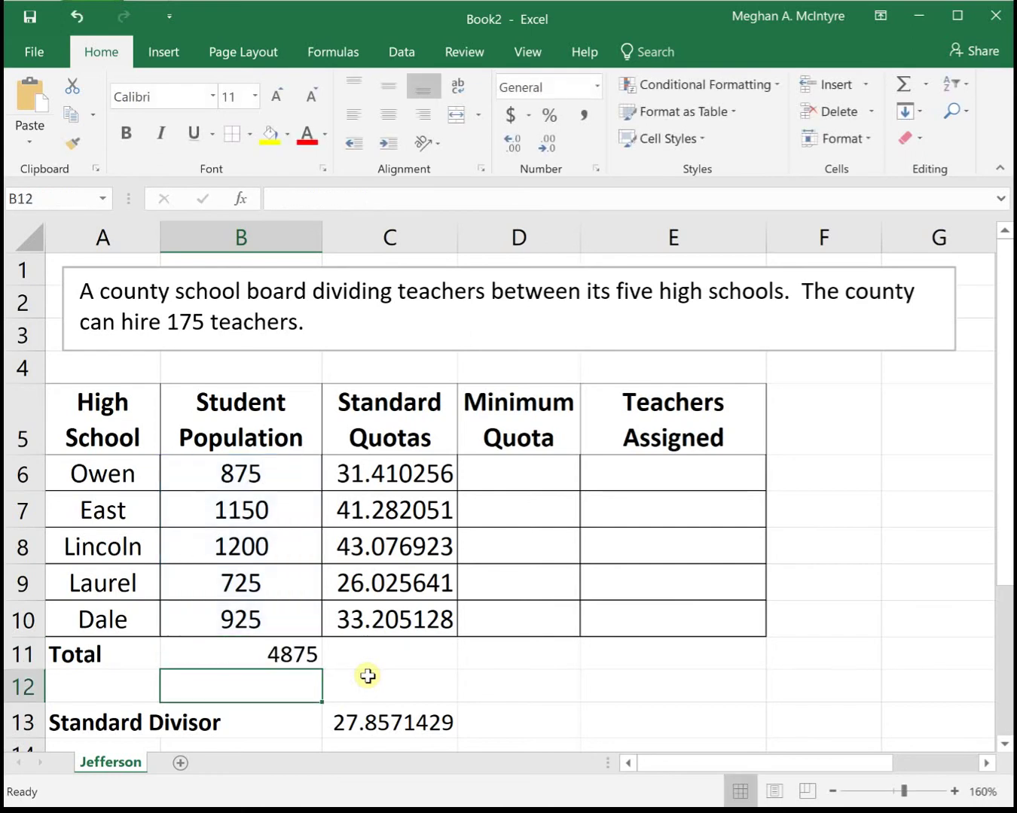
double_click(410, 723)
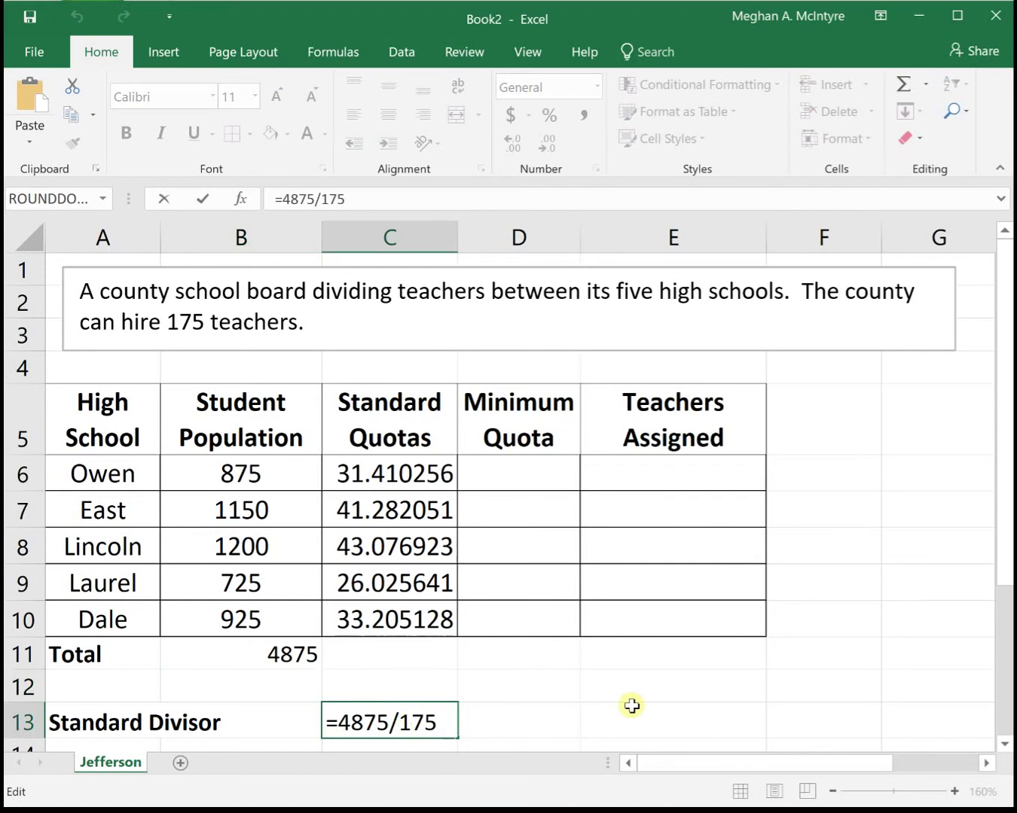
key(Right)
key(Return)
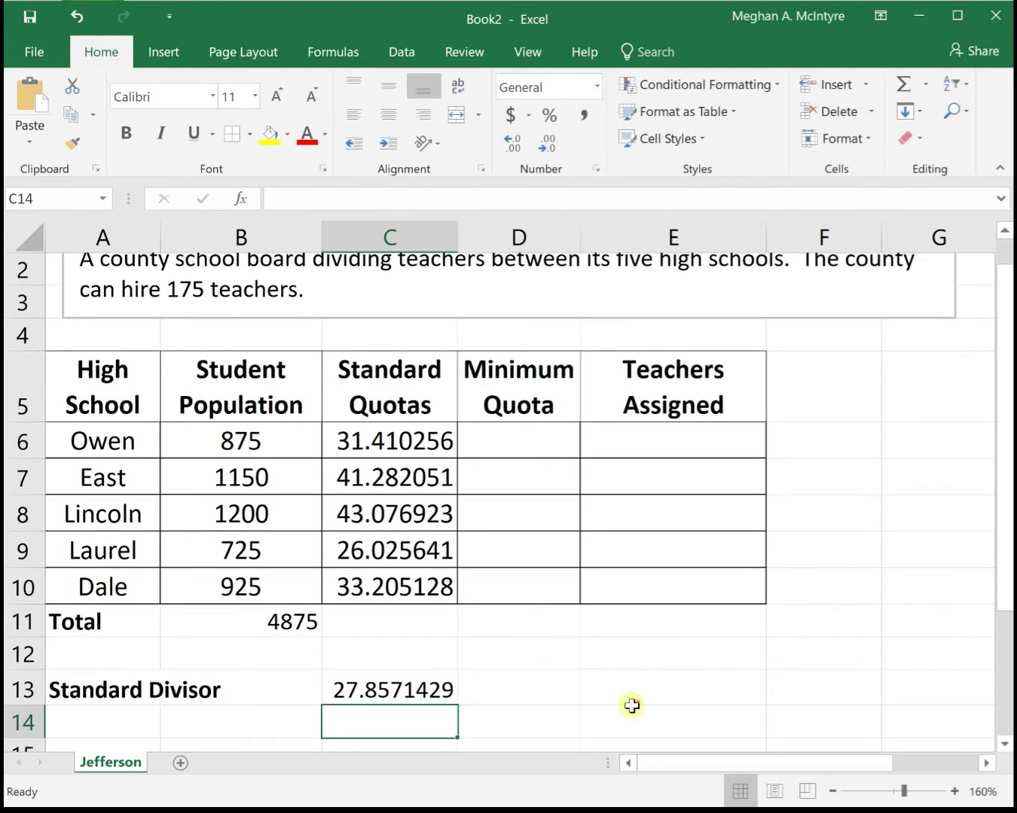
scroll(631, 706, up, 1)
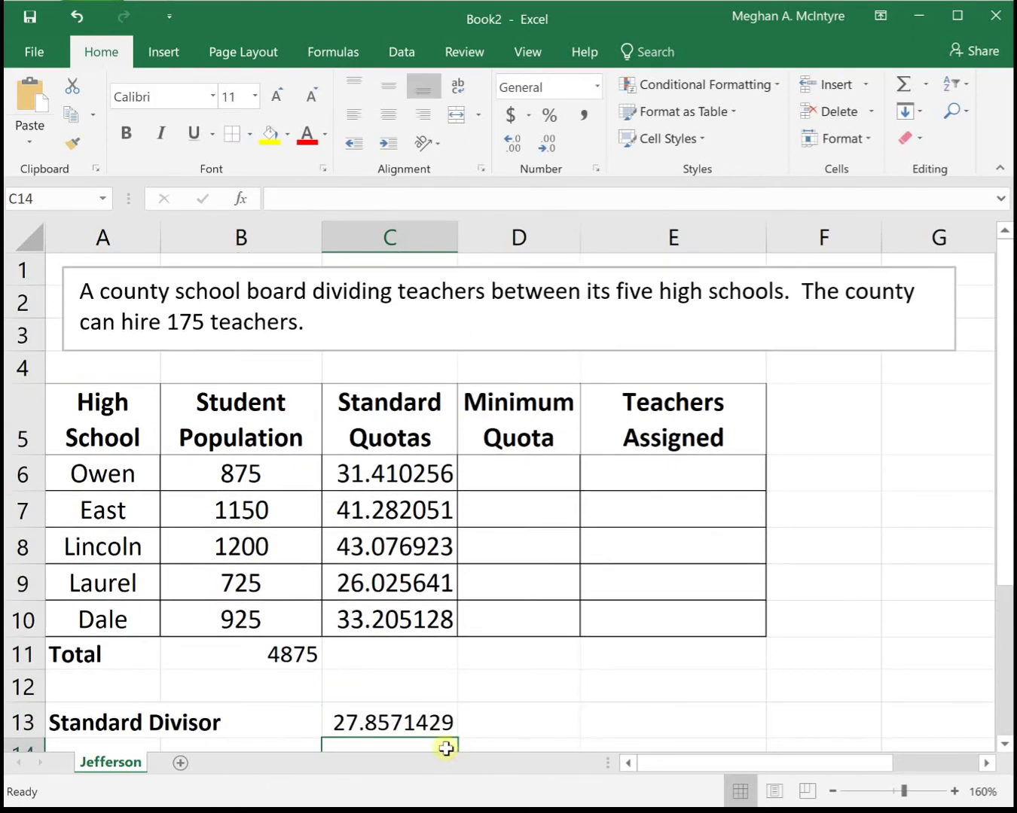
double_click(407, 472)
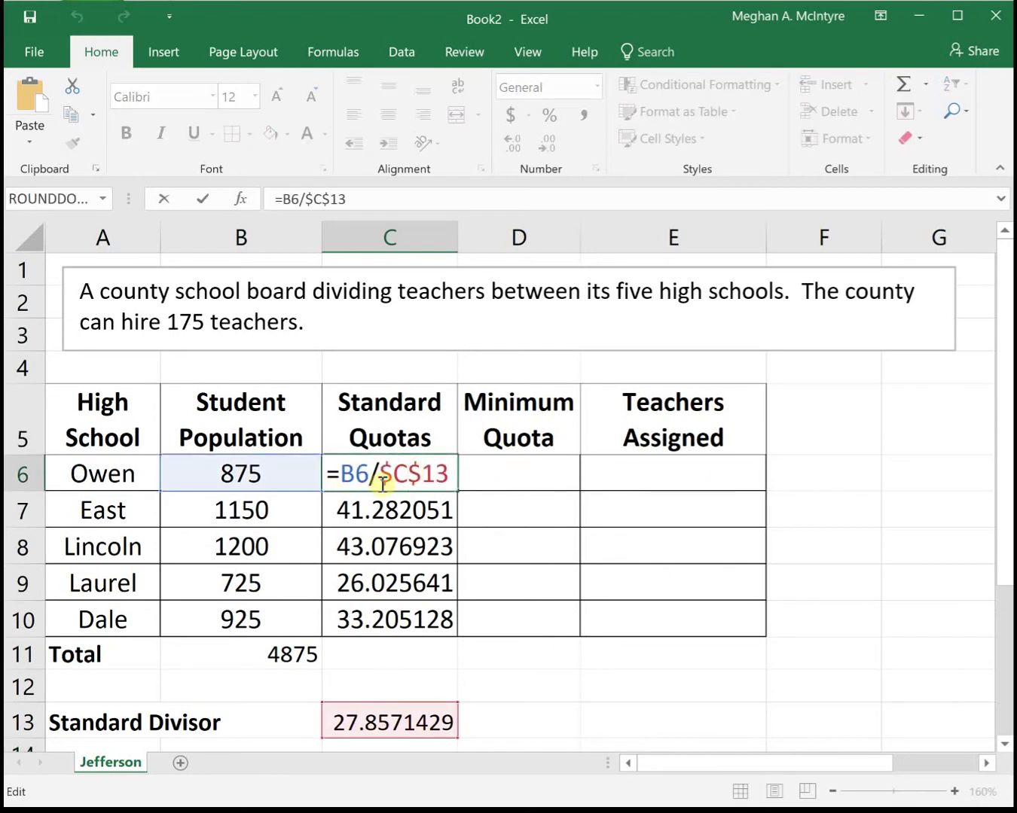
key(Return)
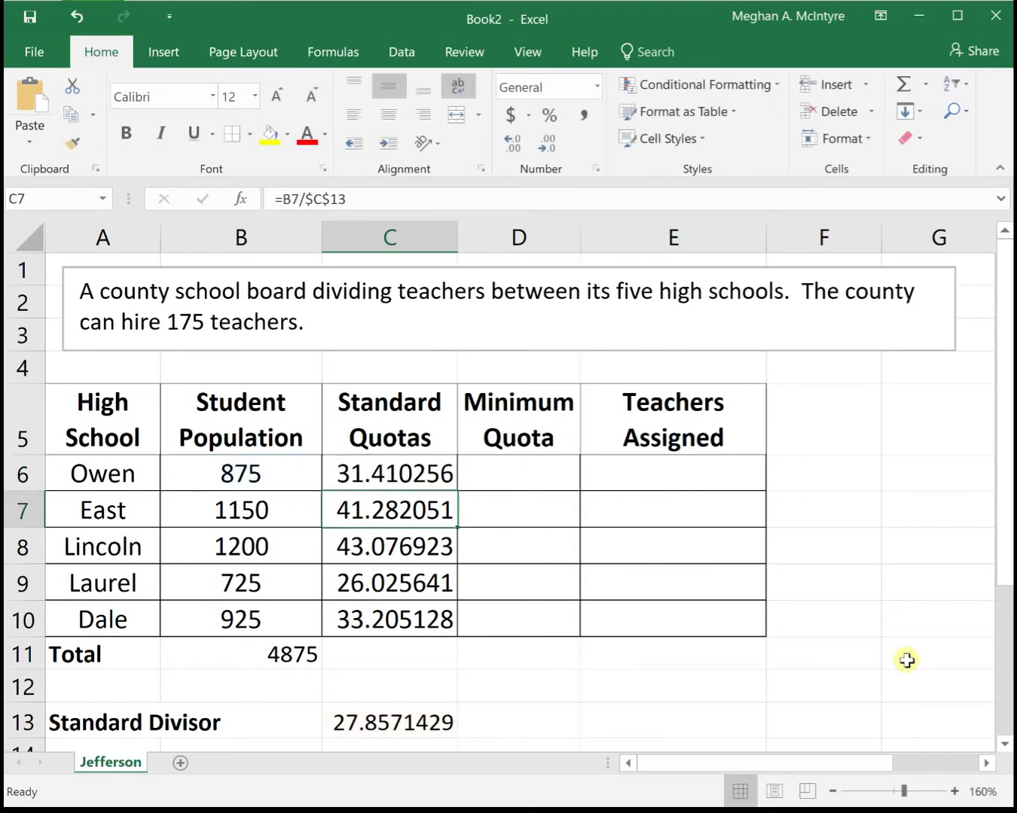
Enter =ROUNDDOWN(C6, 0) in D6 and fill it down through Dale's row in D10.
click(545, 462)
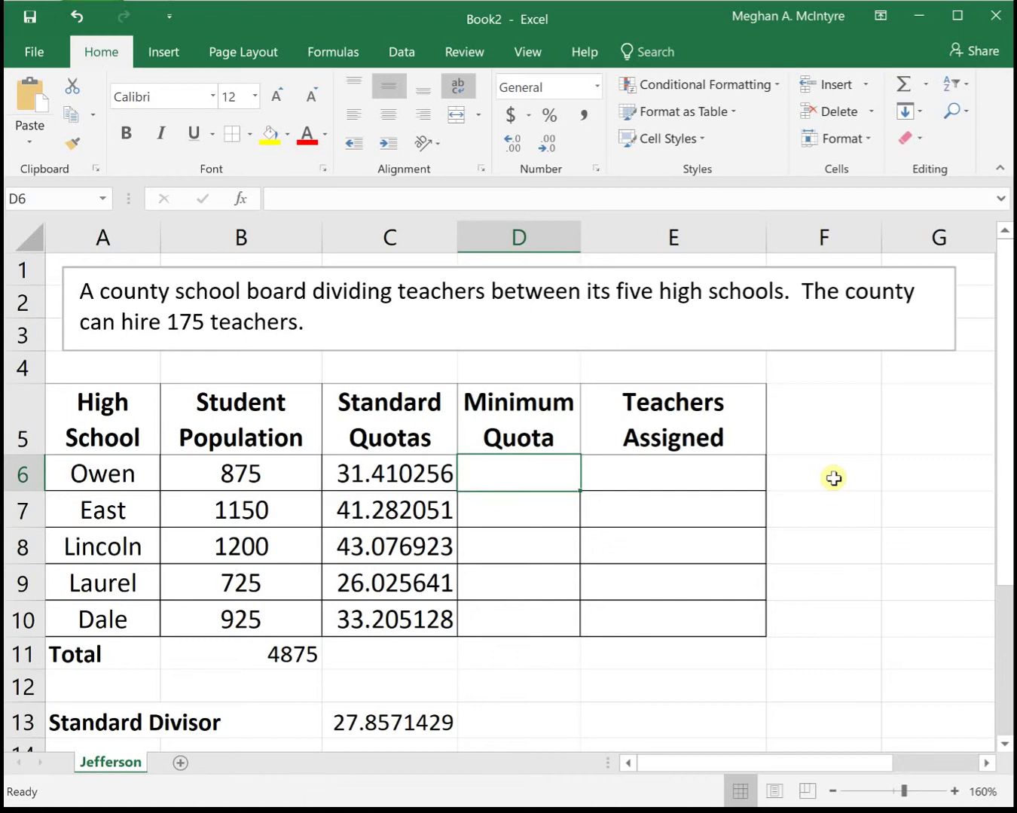
text(=r)
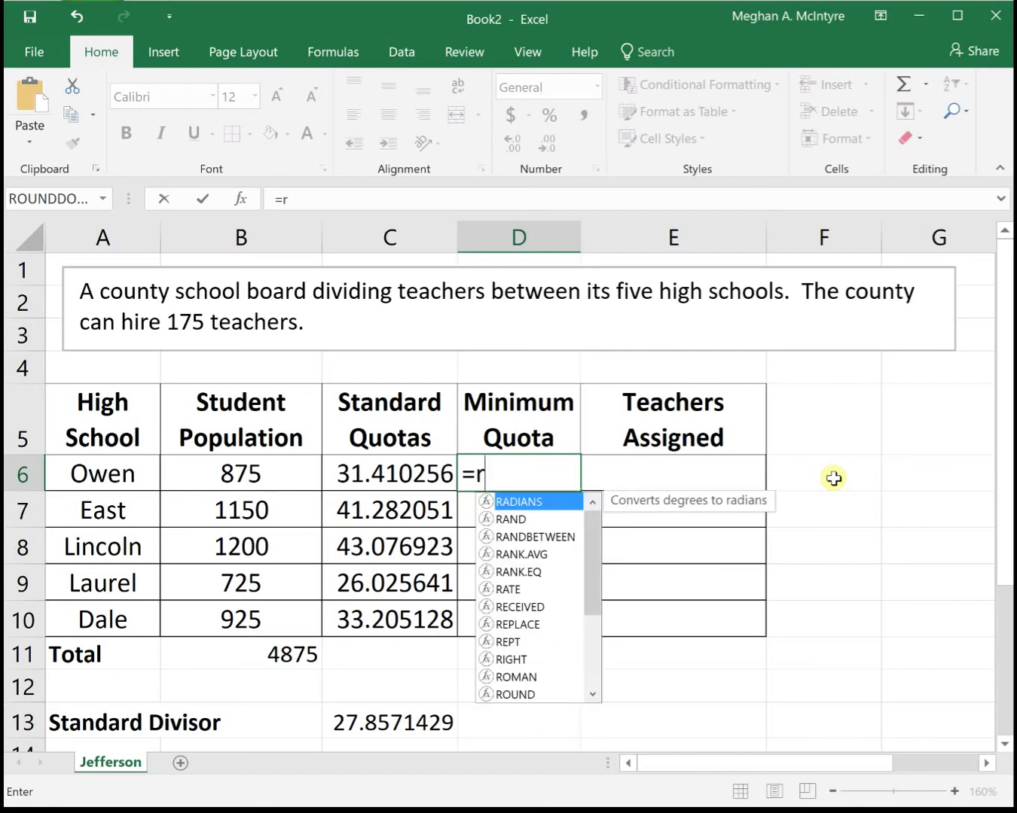
text(ounddown()
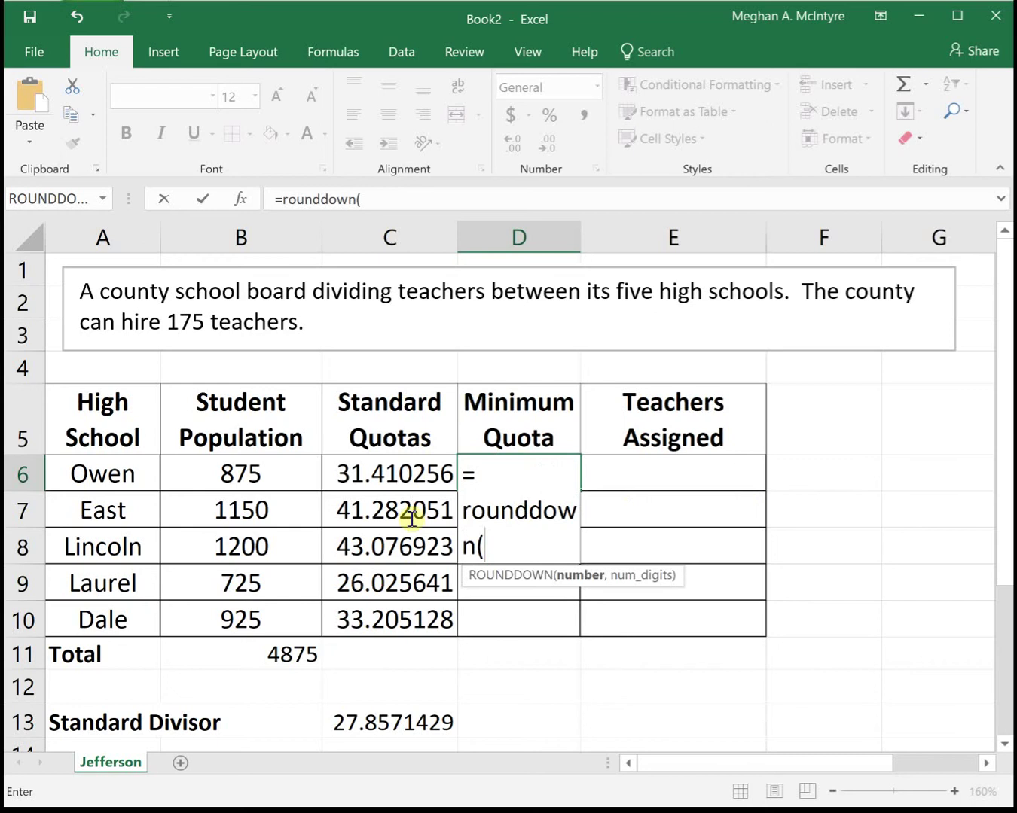
click(386, 473)
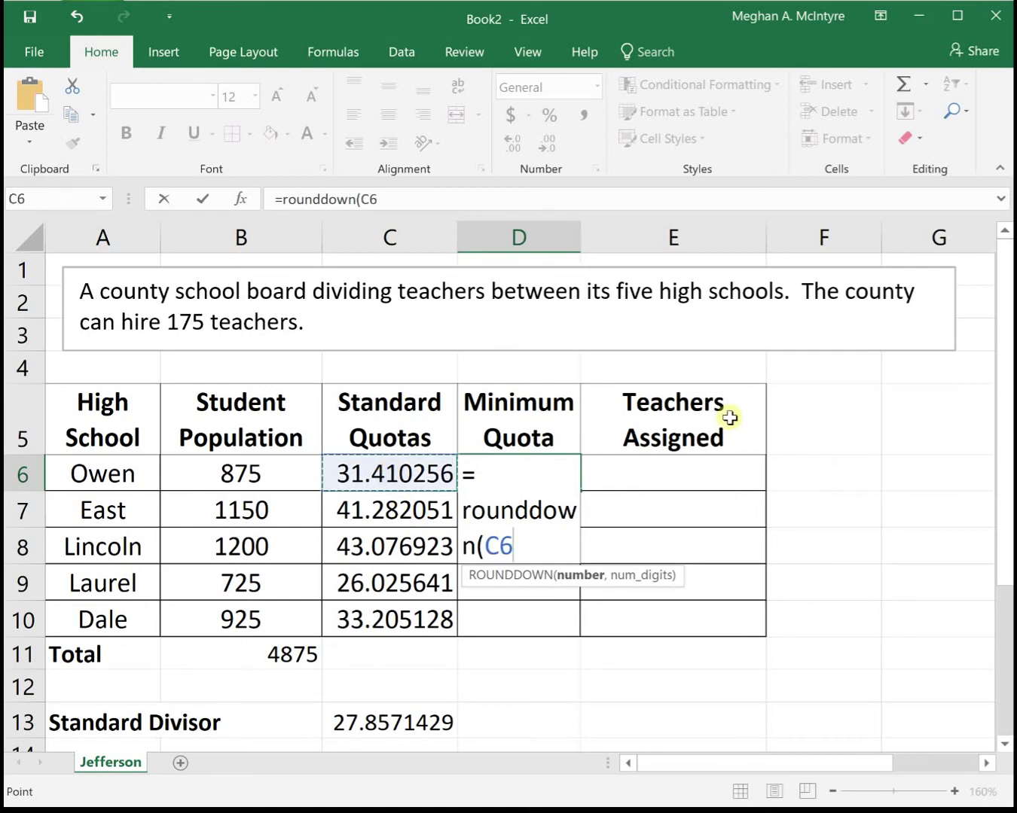
text(,)
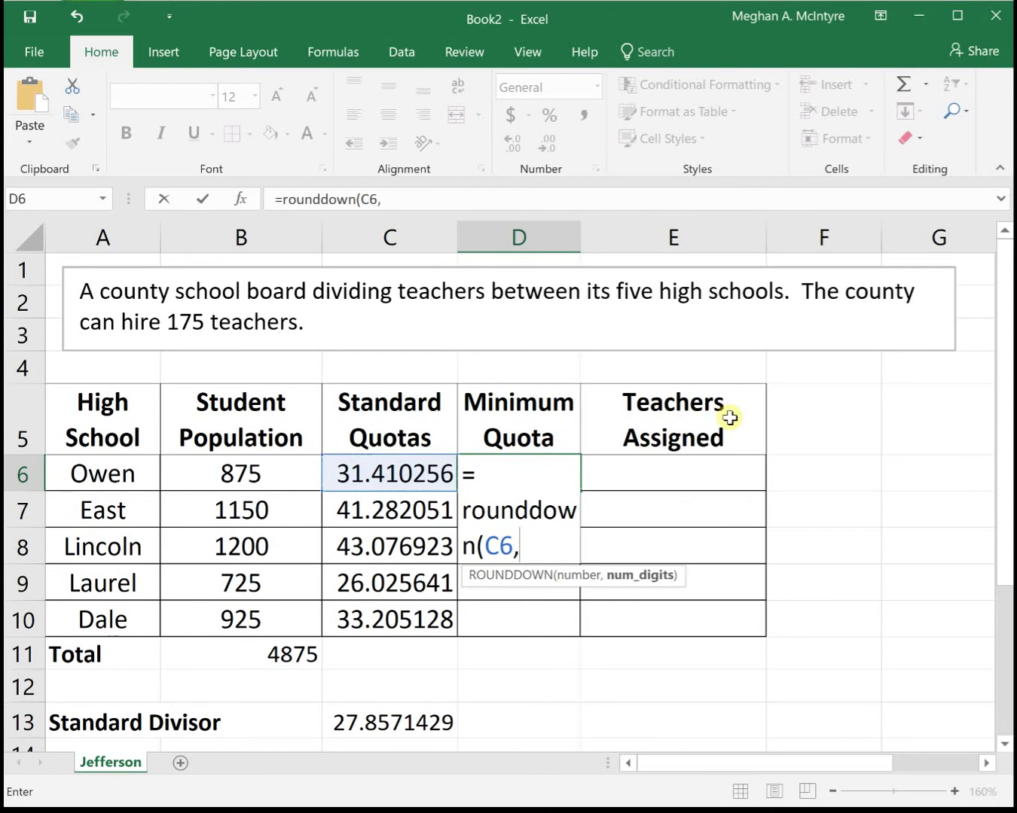
text( 0))
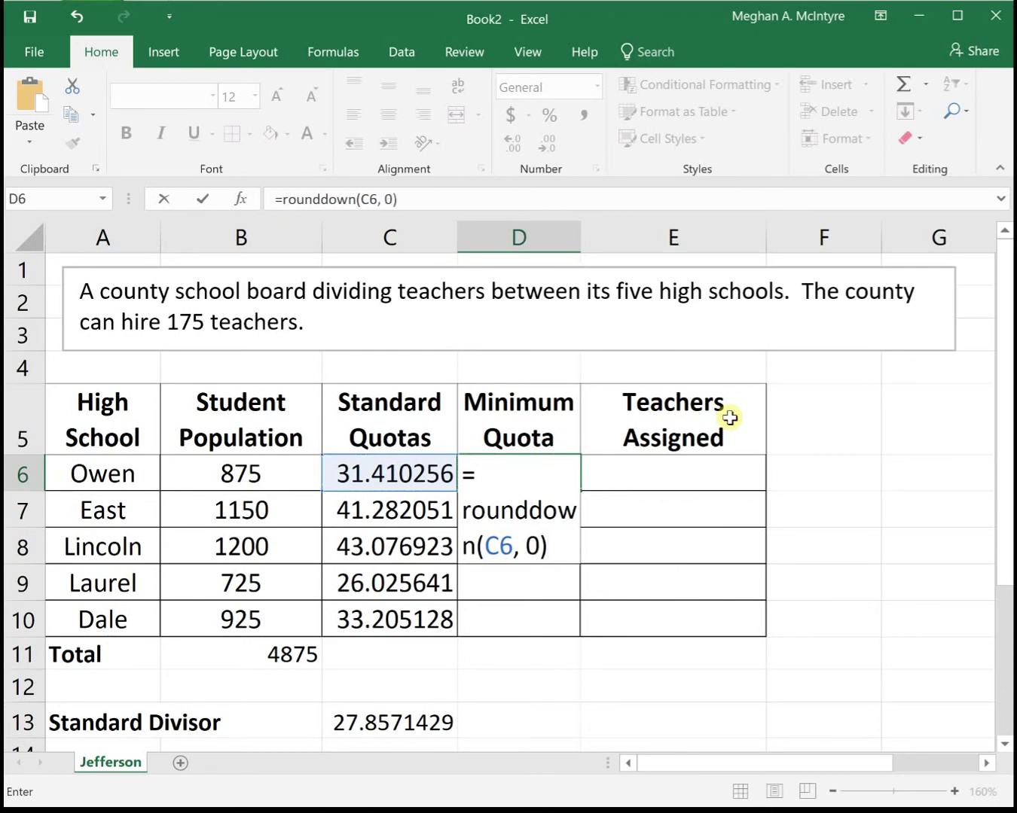
key(Return)
click(515, 469)
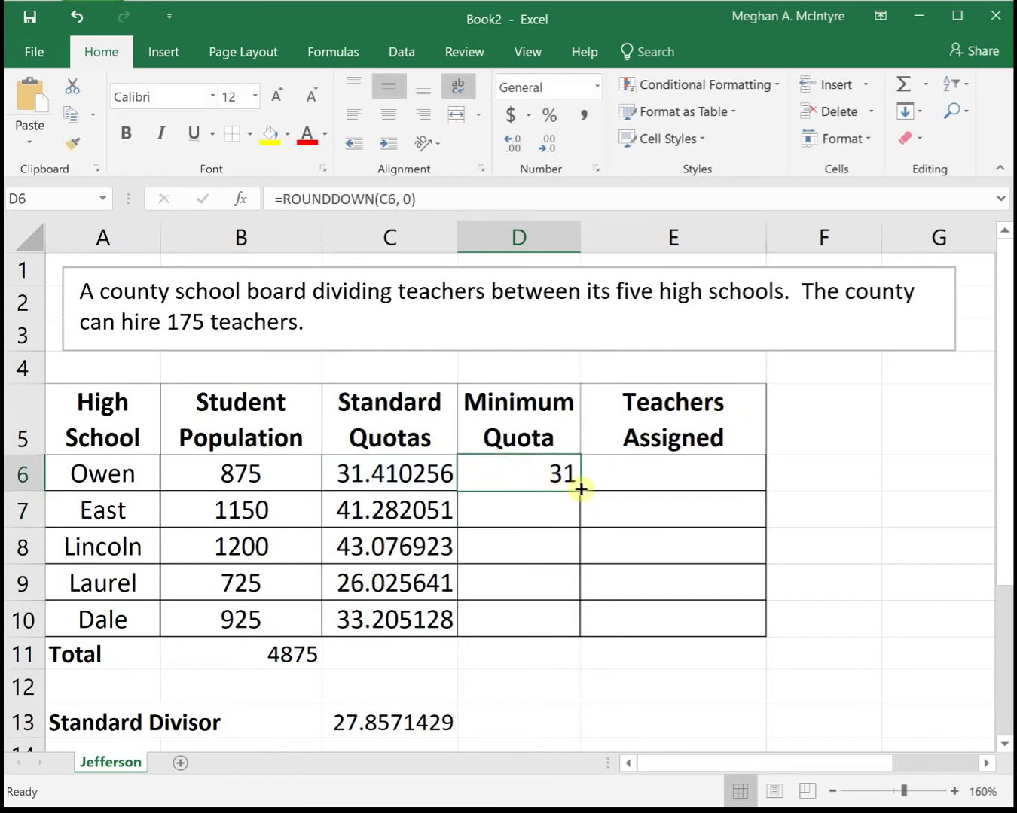
drag(581, 491, 570, 632)
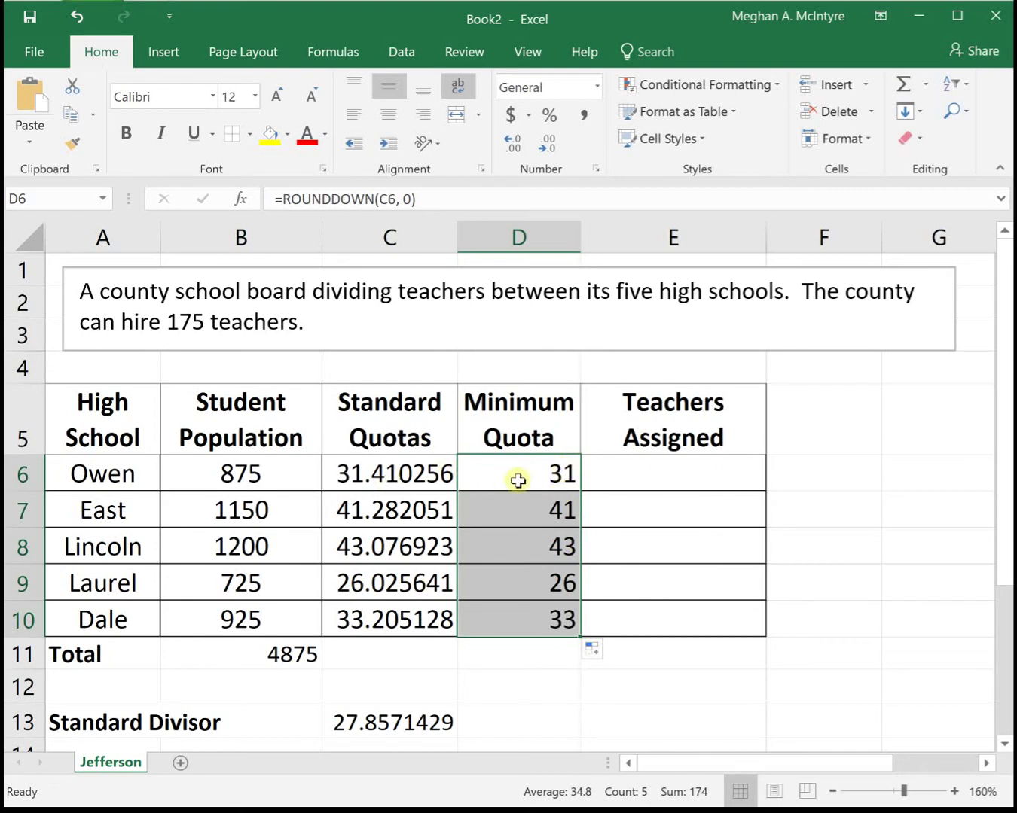
click(482, 652)
Enter =SUM(D6:D10) in D11 to total the minimum quotas at 174, then recheck D6.
text(=sum()
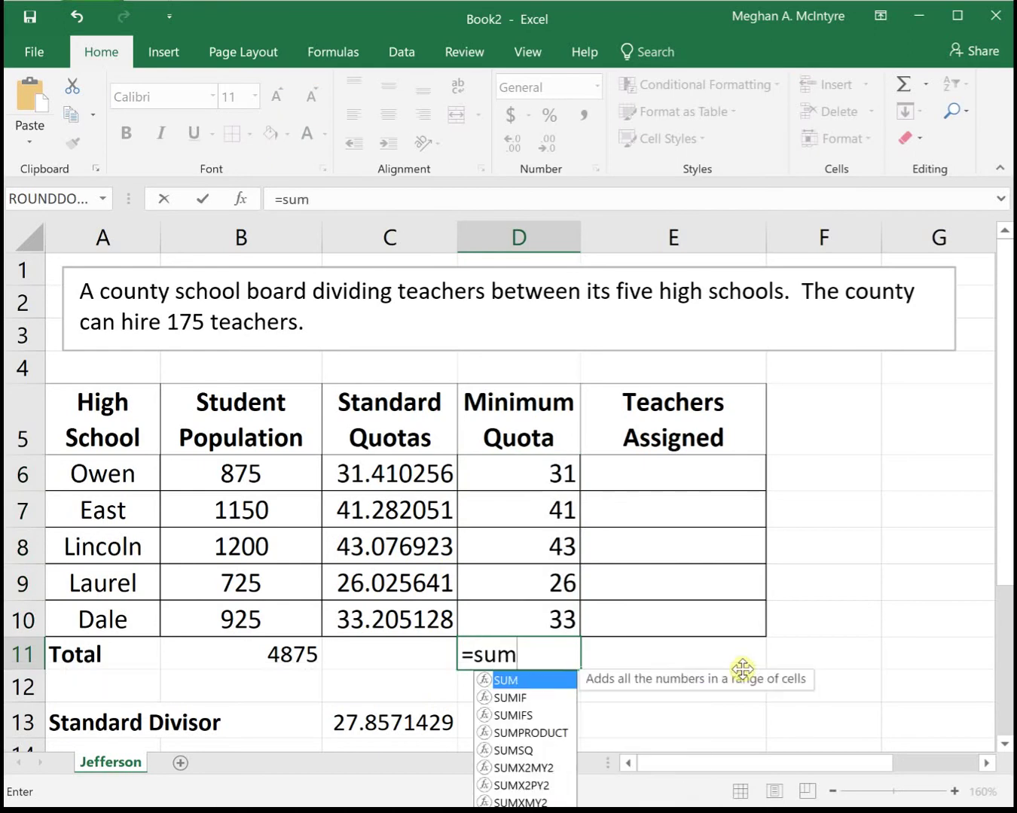
drag(512, 473, 512, 618)
text())
key(Return)
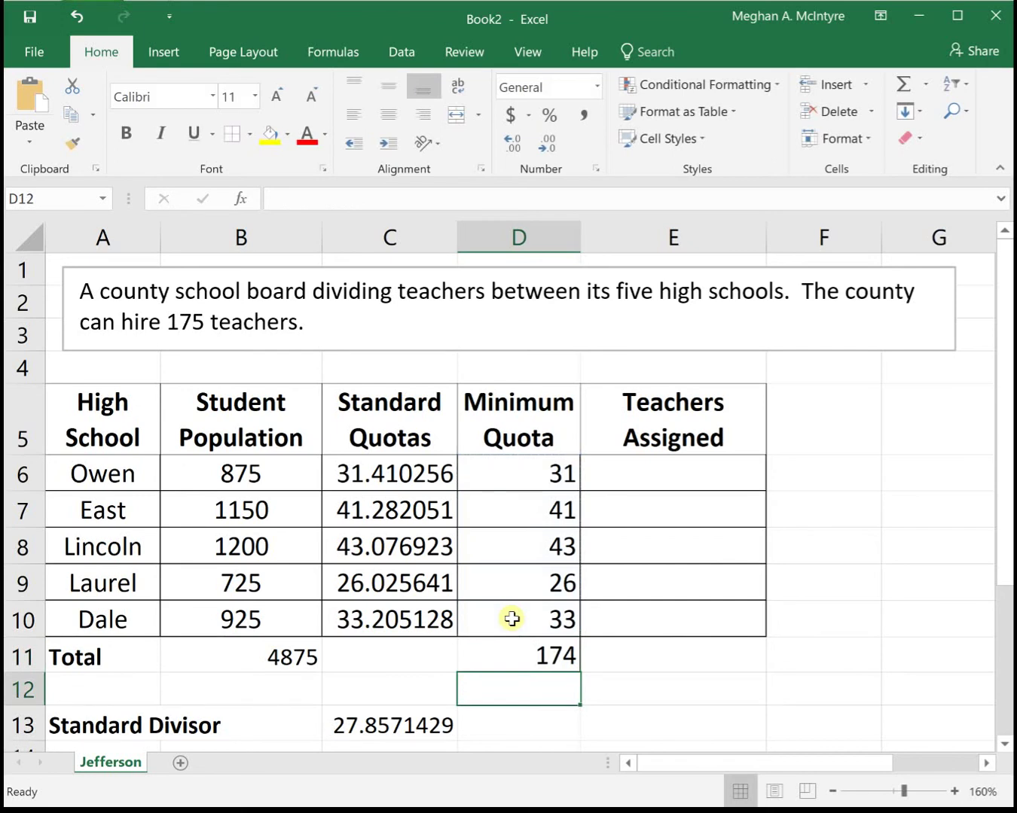
double_click(501, 472)
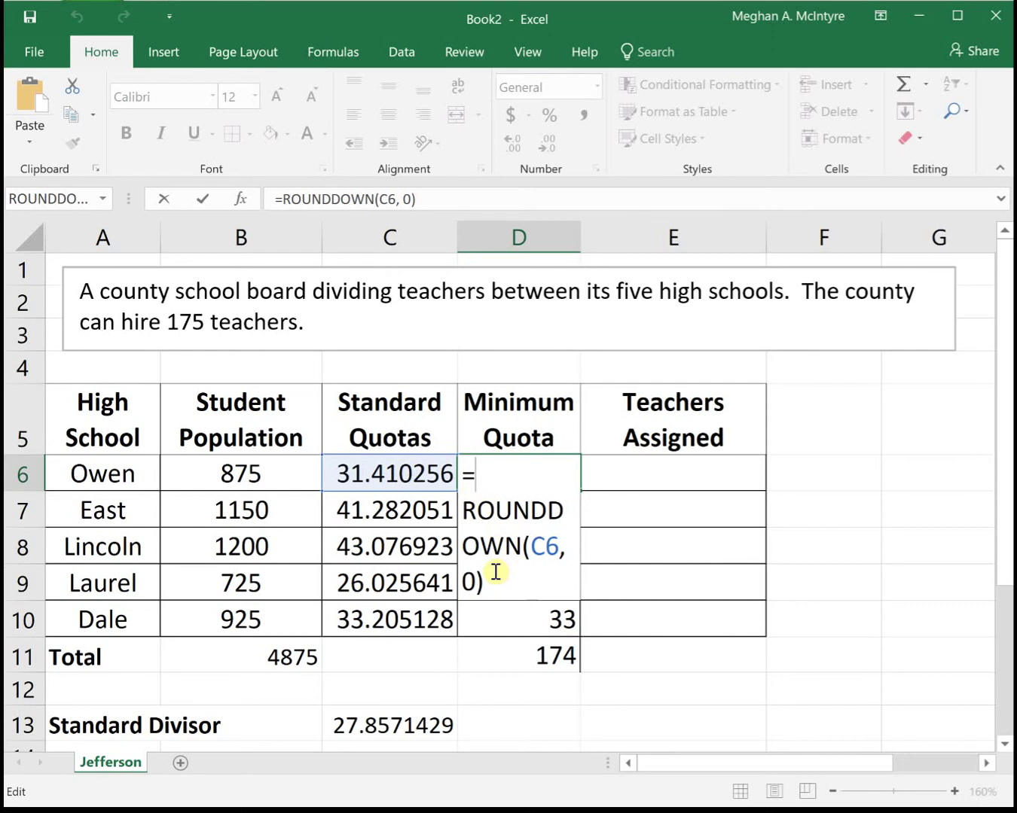
key(Return)
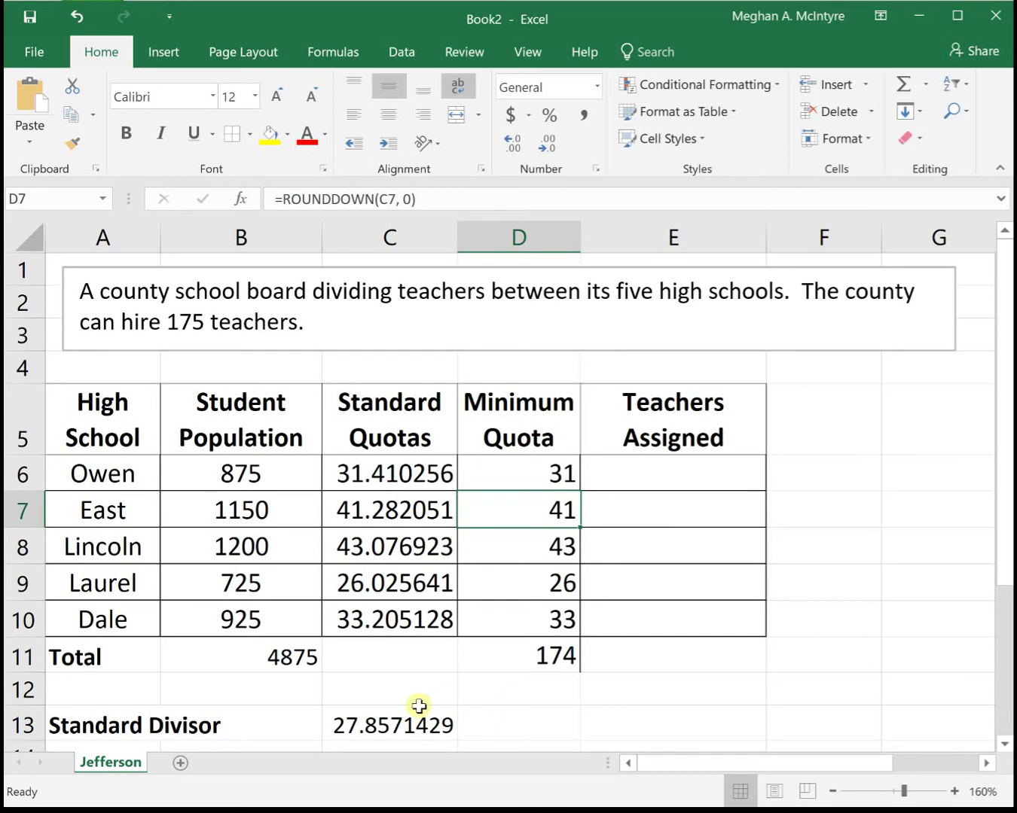
Add a bold 'Modified Divisor' label in A14 with a trial divisor of 27 in C14.
scroll(620, 567, down, 2)
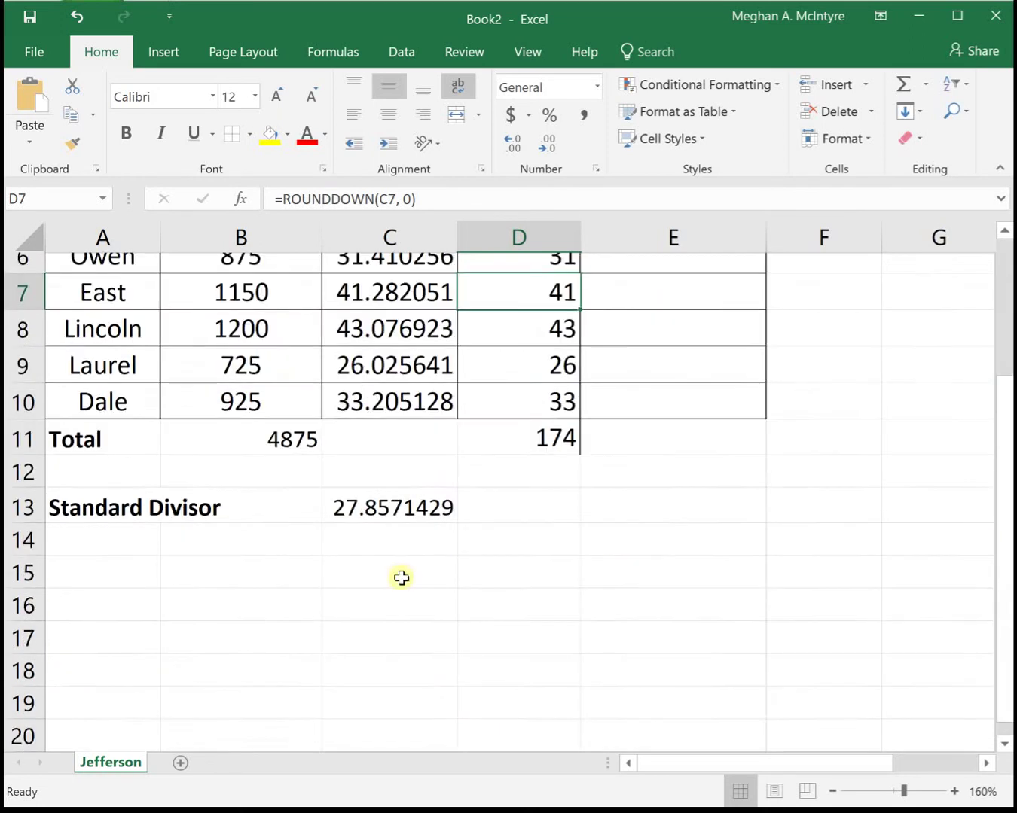
click(119, 530)
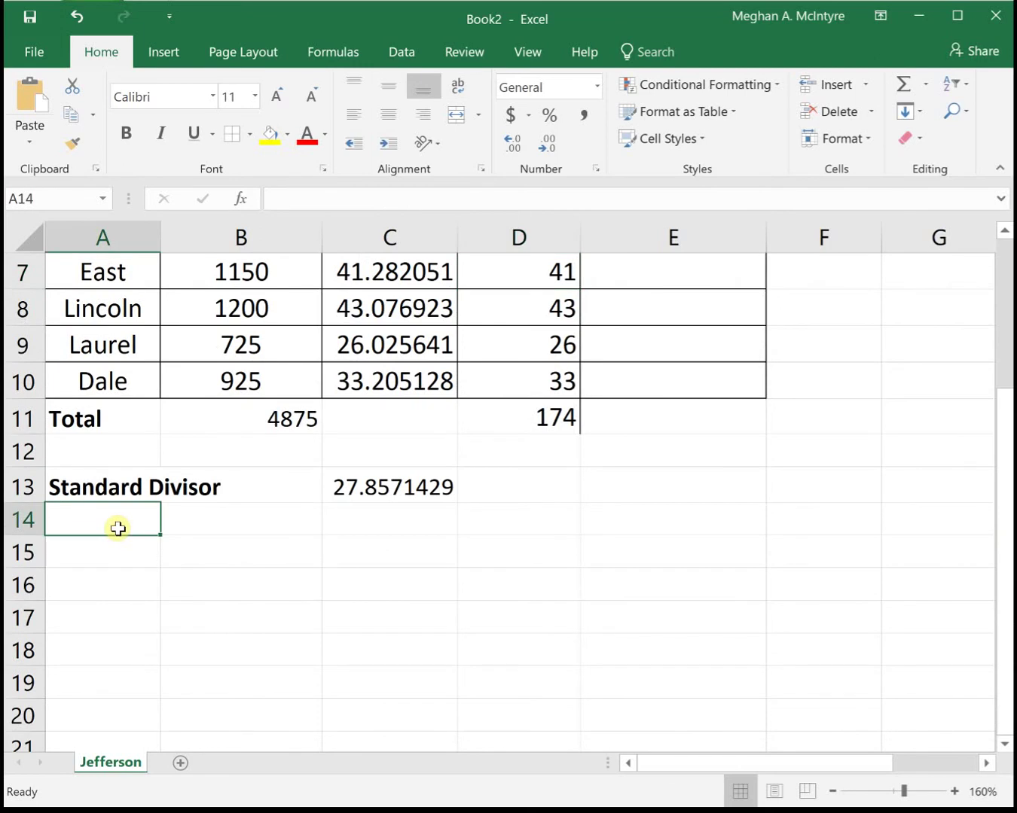
key(ctrl+b)
text(Modified )
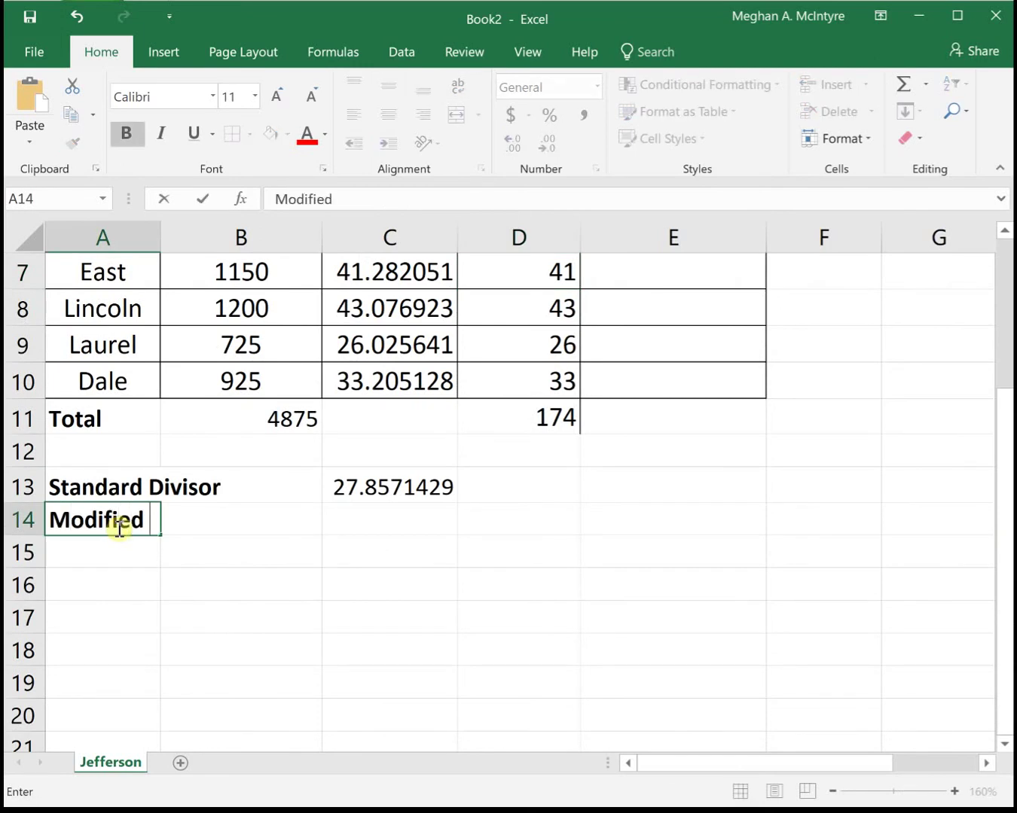
text(Divisor)
key(Tab)
key(Tab)
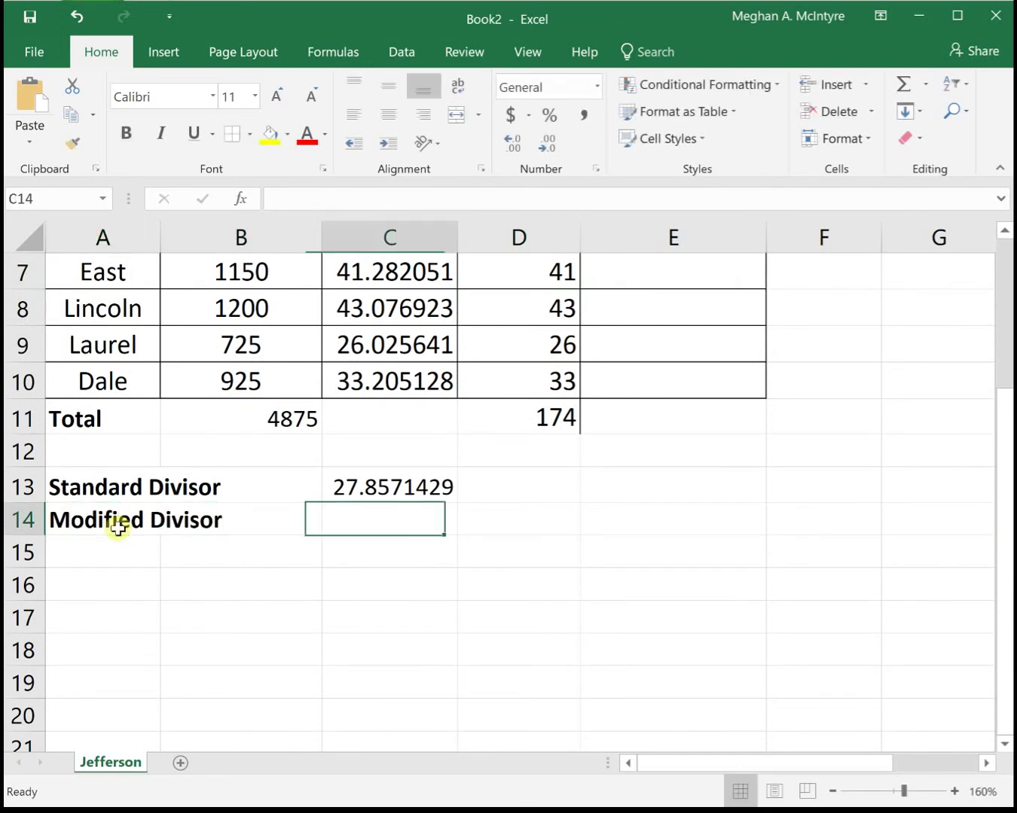
scroll(118, 529, up, 2)
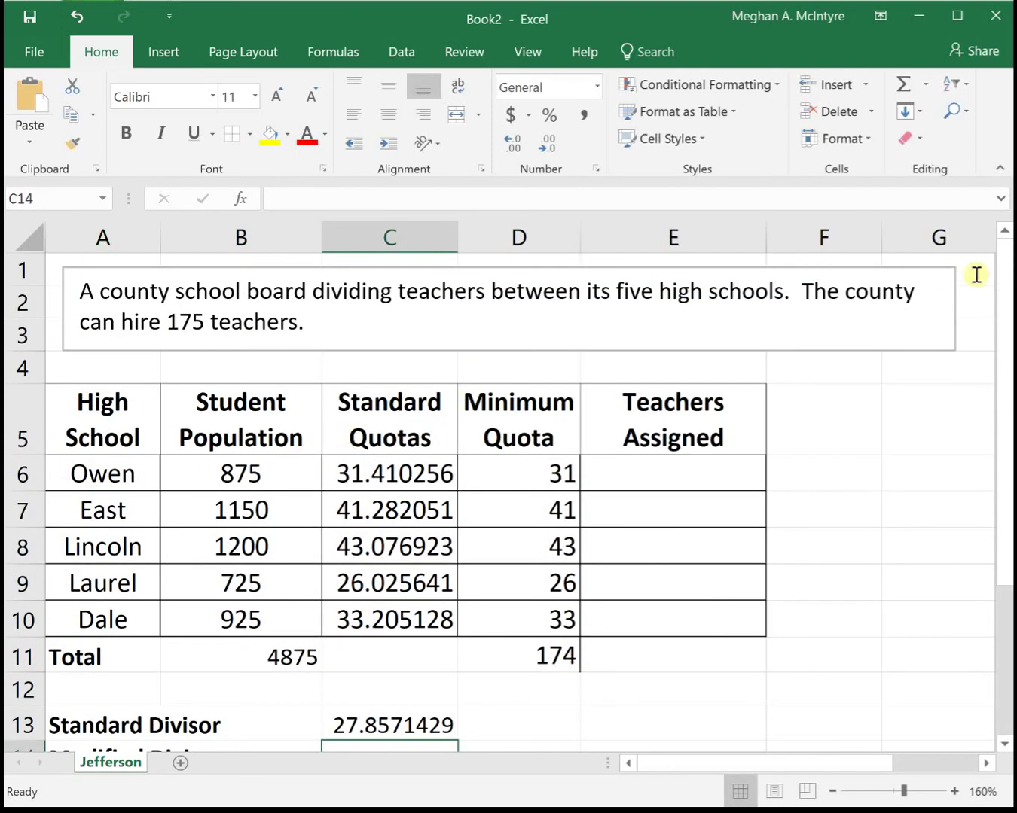
drag(1010, 298, 1005, 322)
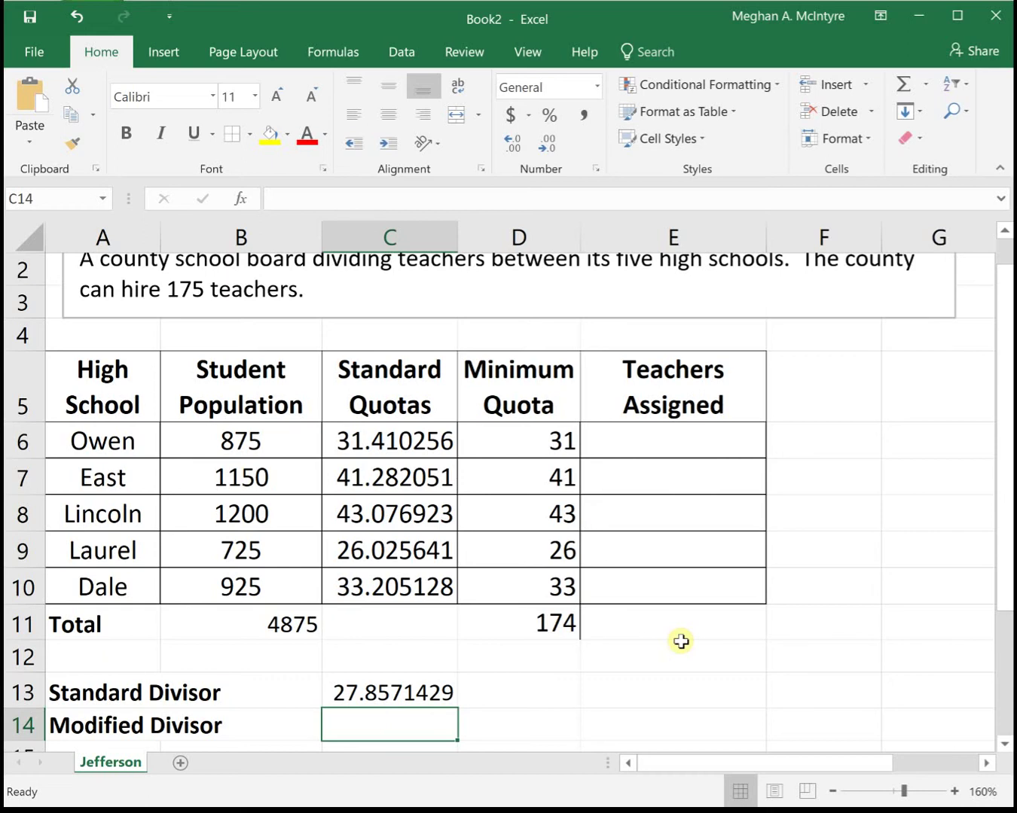
text(27)
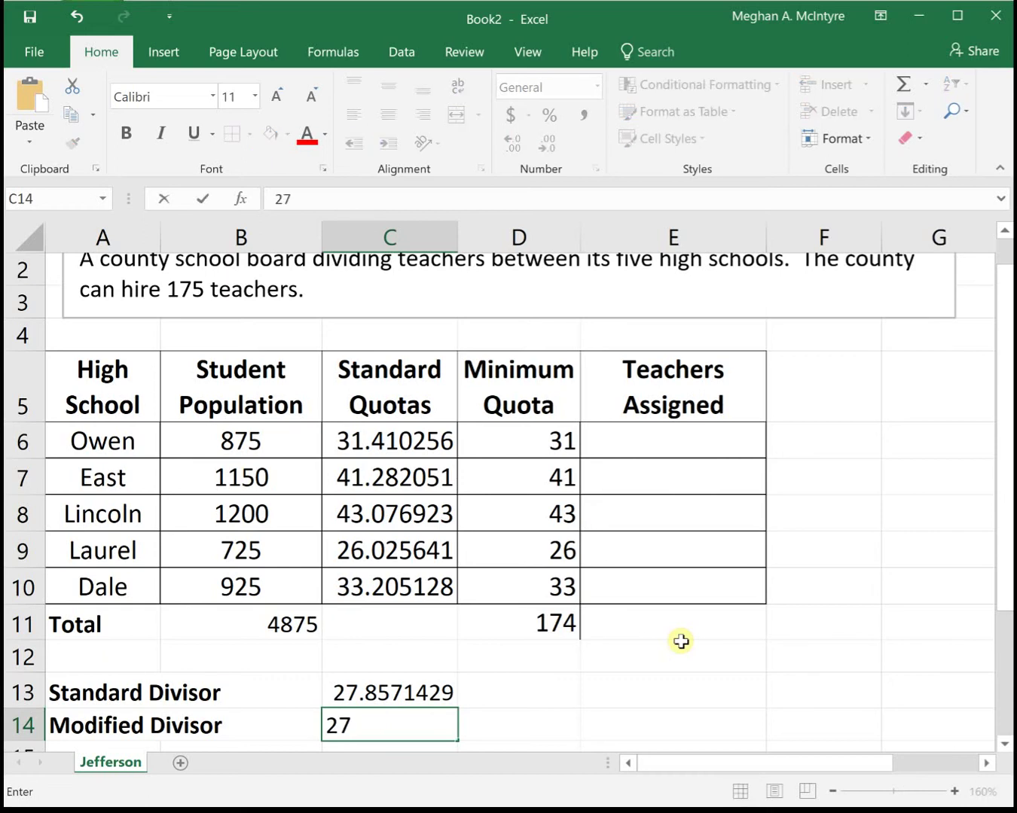
key(Return)
key(Up)
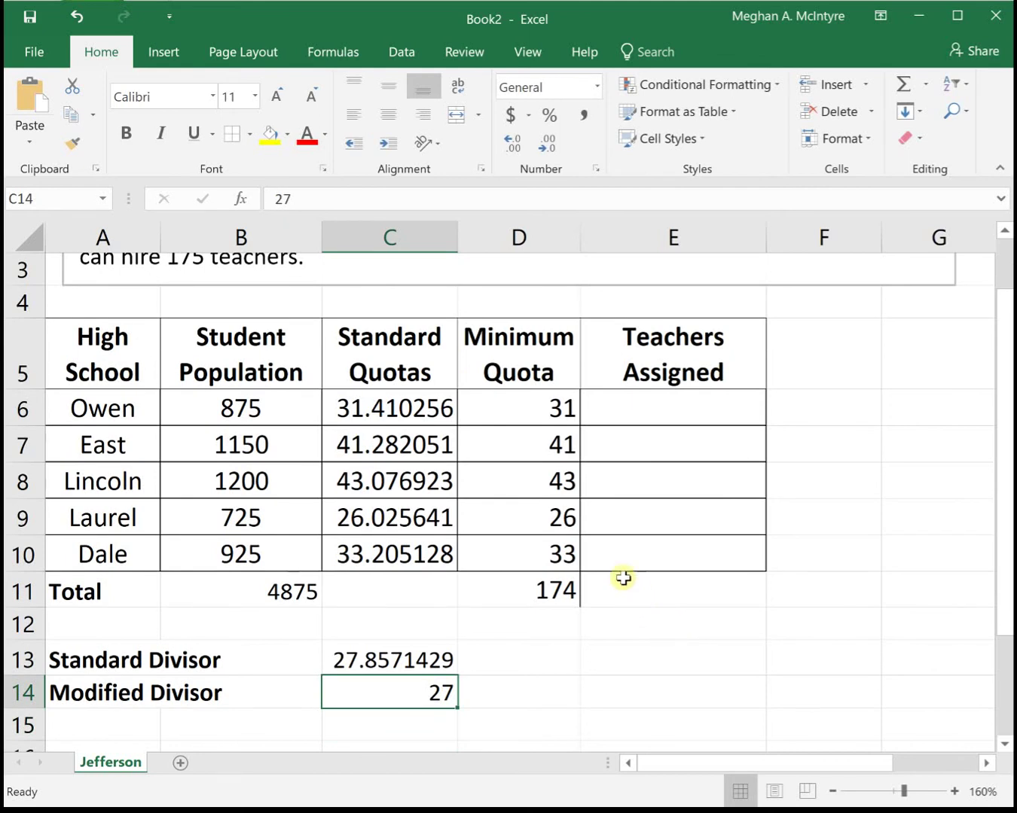
Change Owen's standard quota formula in C6 to =B6/$C$14, dividing by the modified divisor.
click(400, 412)
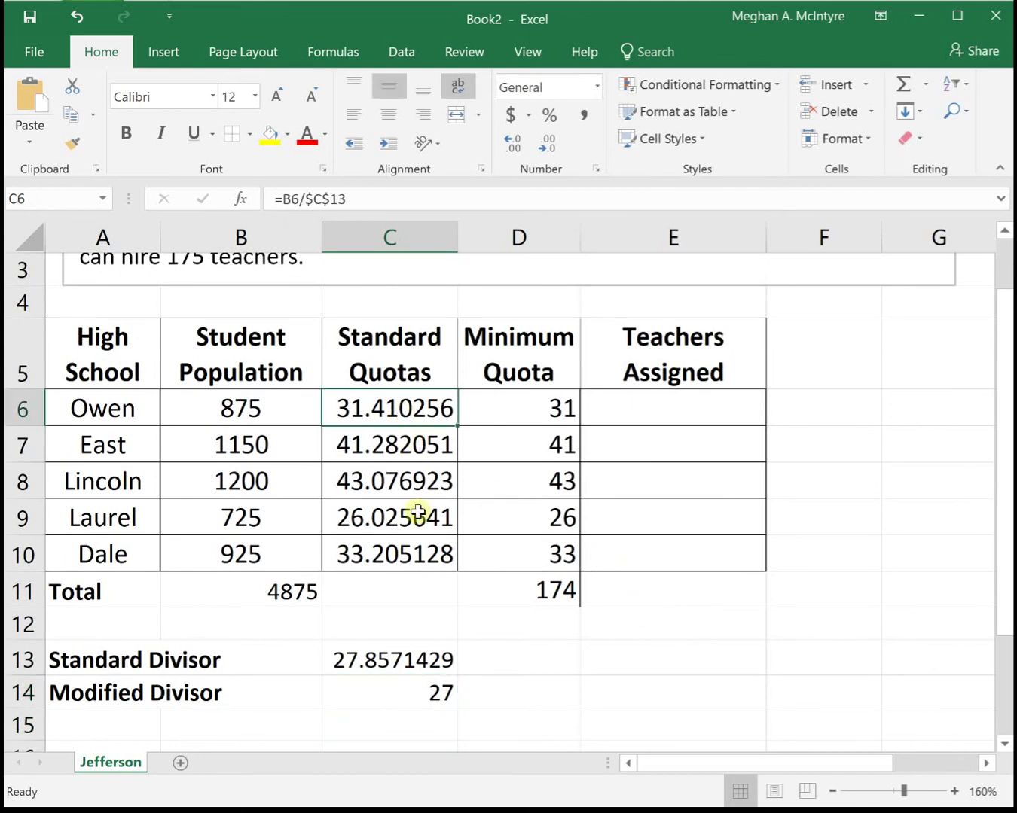
click(354, 199)
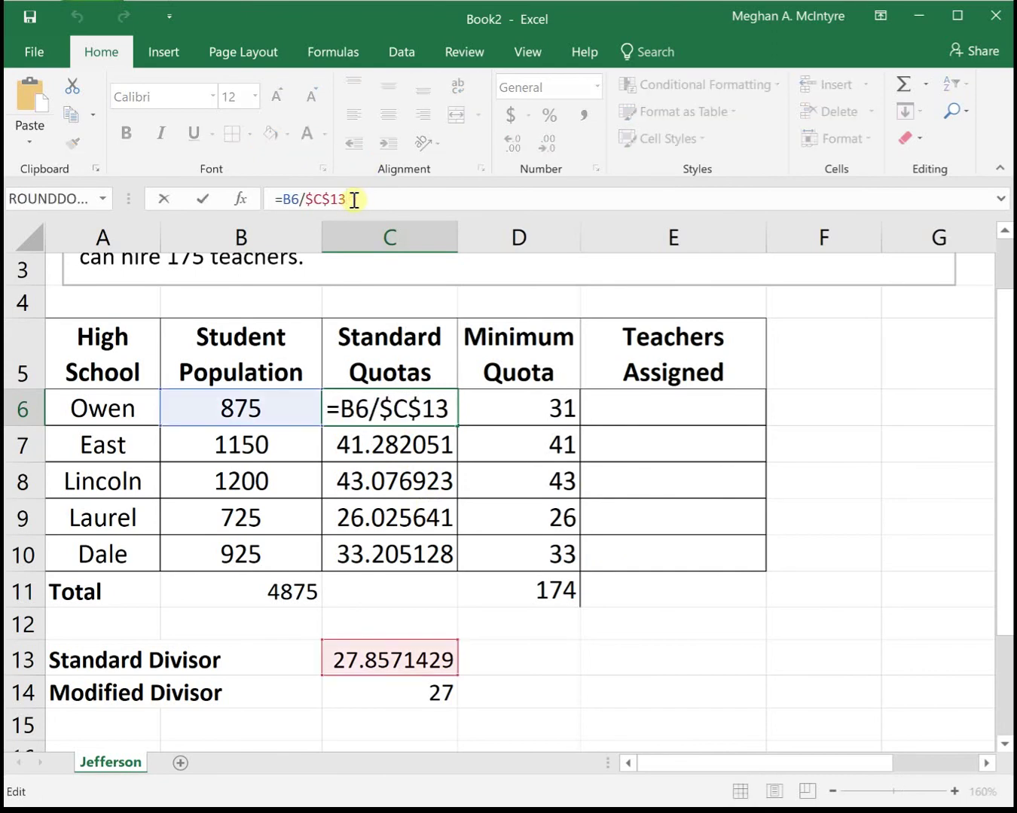
key(BackSpace)
key(BackSpace)
key(BackSpace)
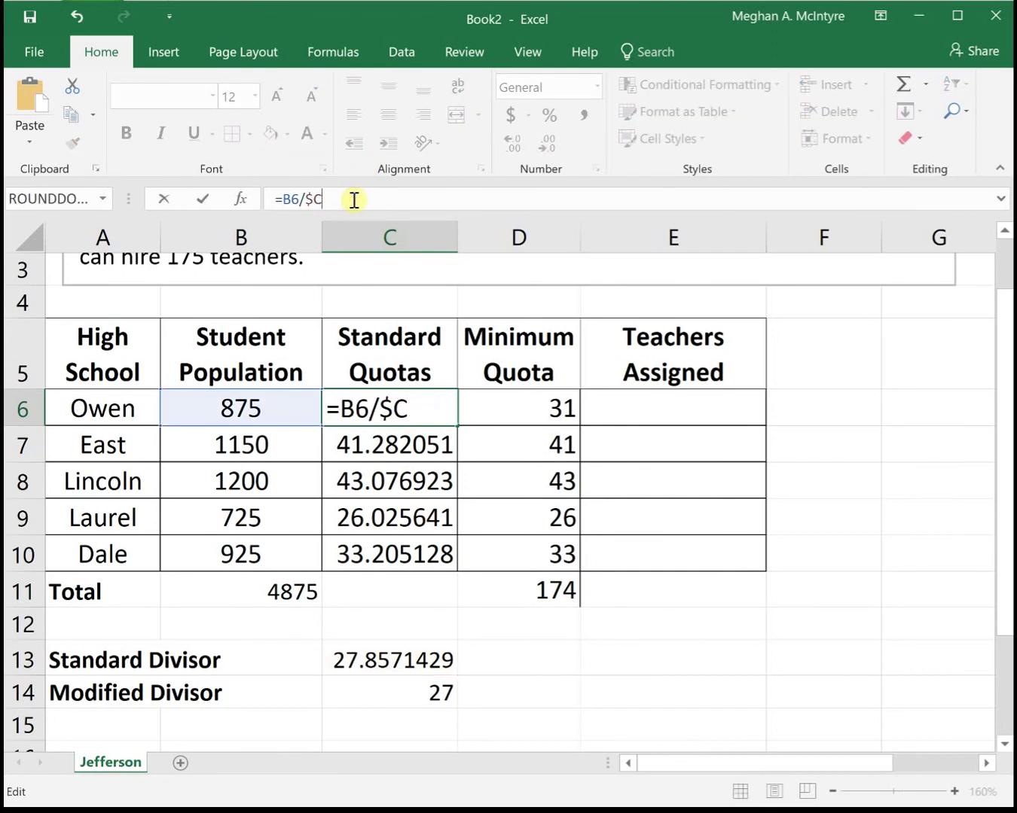
key(BackSpace)
key(BackSpace)
click(356, 699)
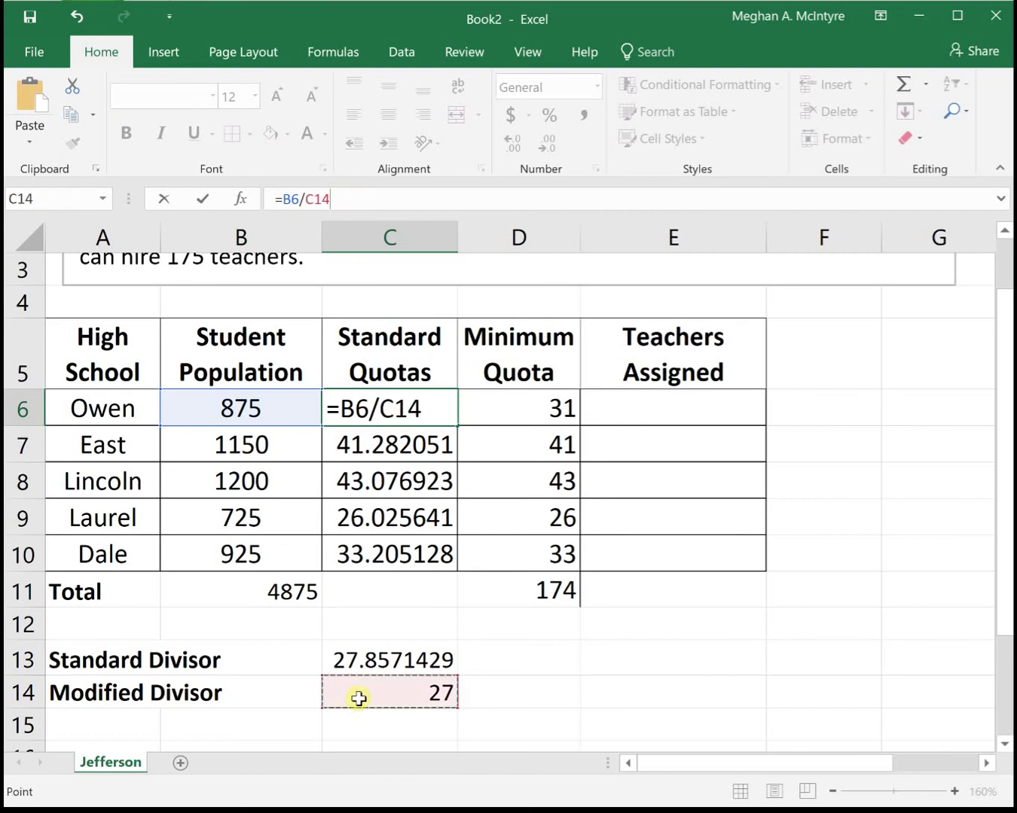
key(F4)
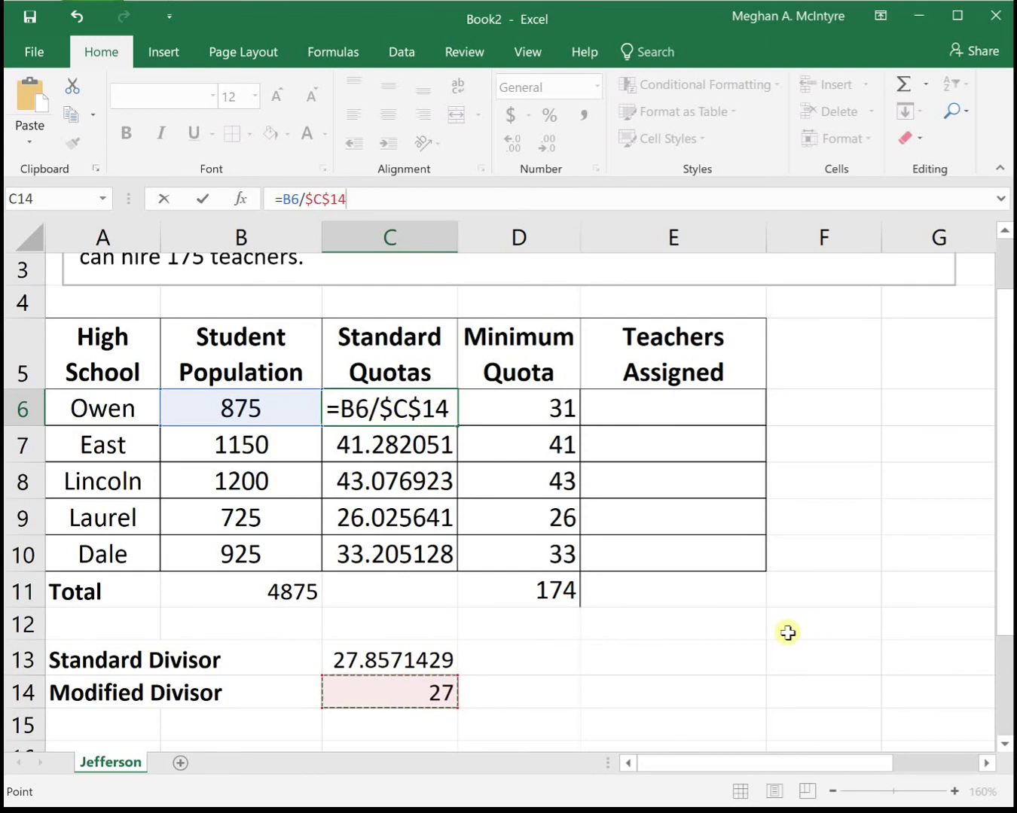
key(Return)
Fill C6's quota formula down to C10 and check the minimum quotas now total 178.
click(445, 413)
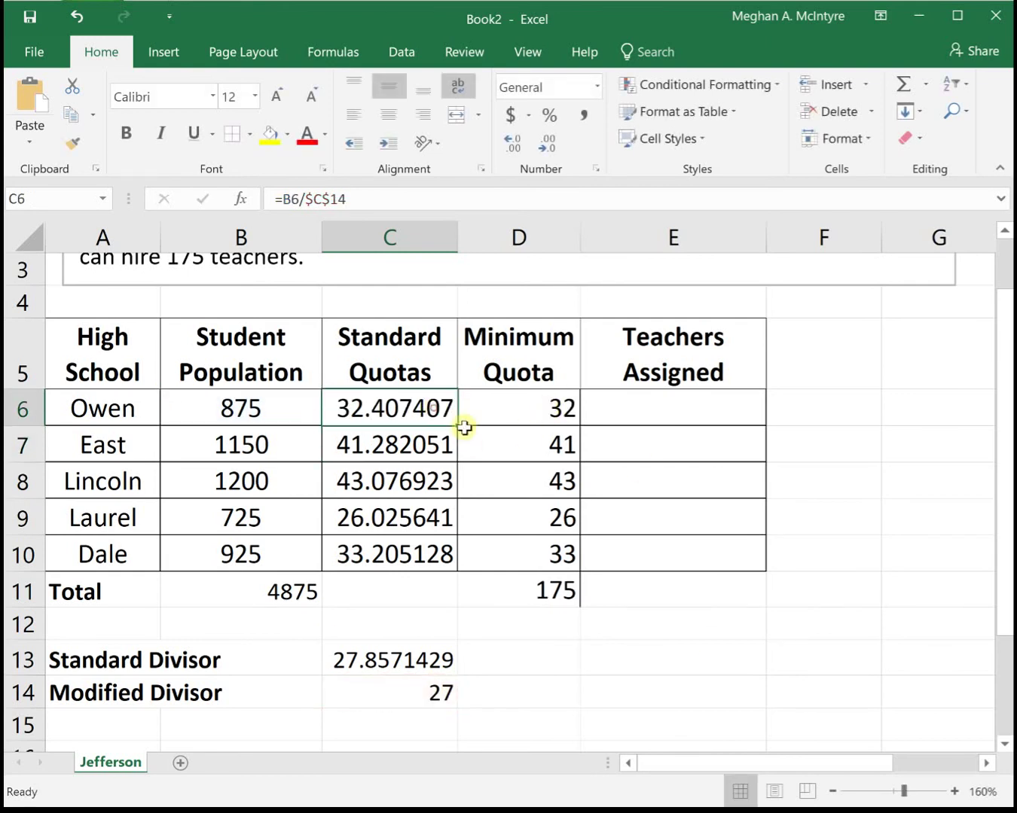
drag(456, 425, 449, 574)
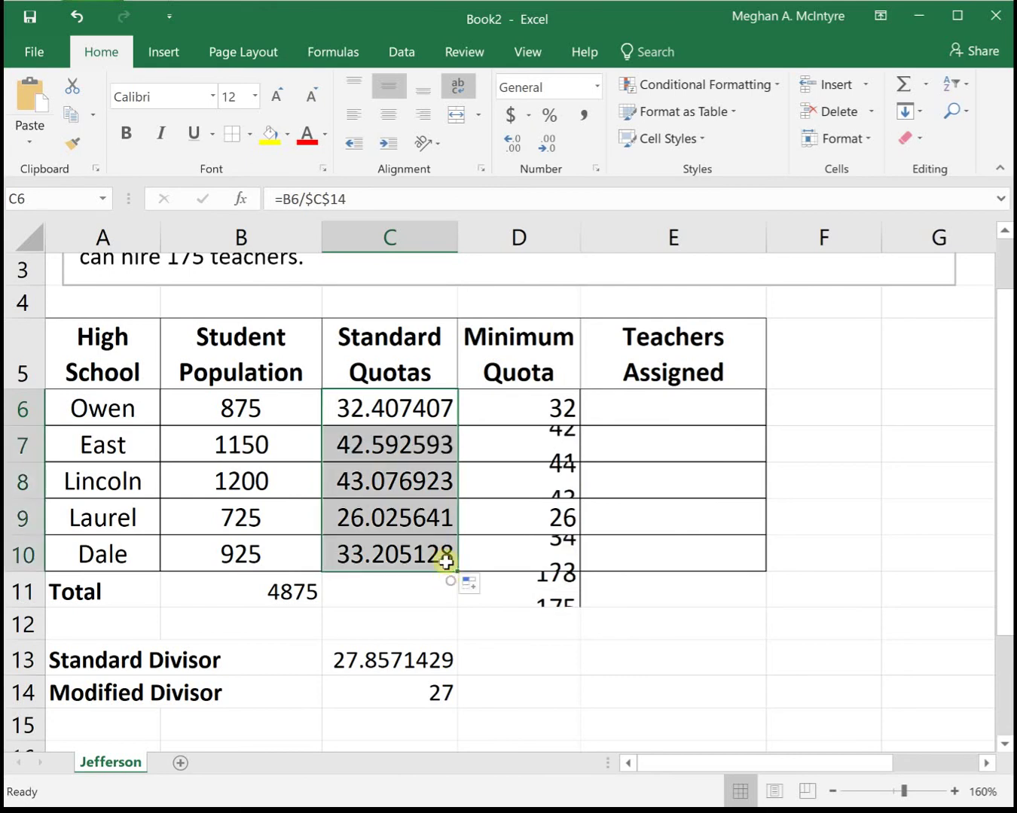
click(554, 409)
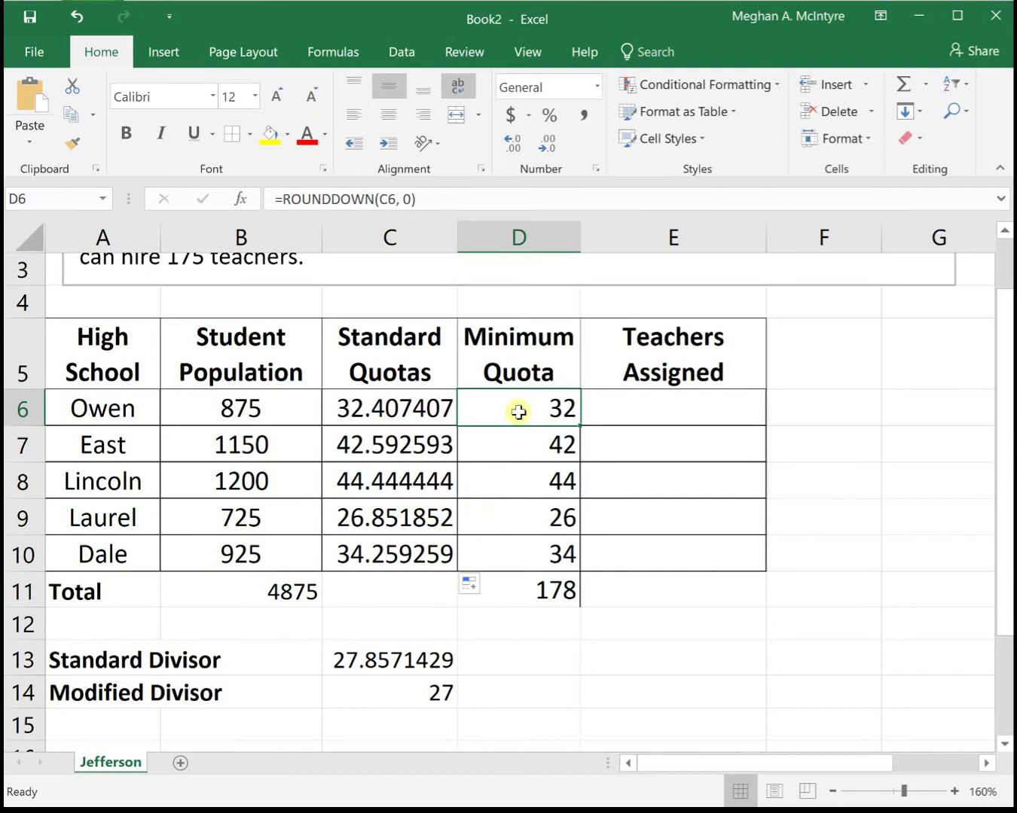
click(547, 589)
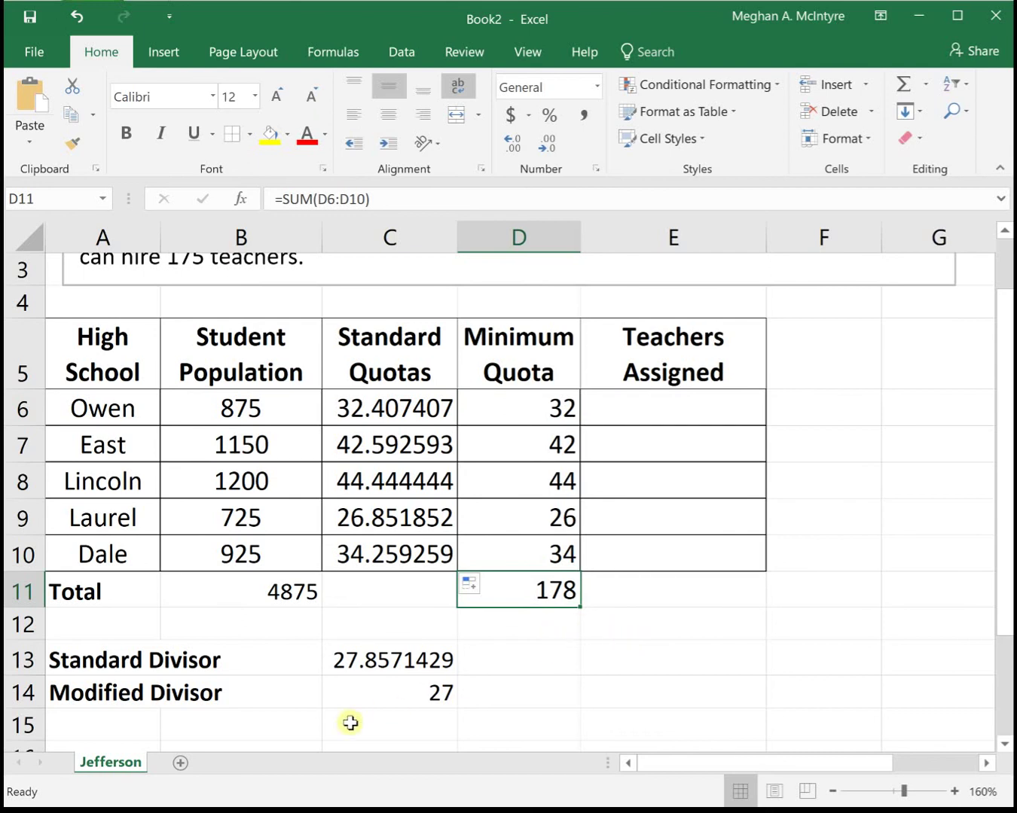
click(371, 687)
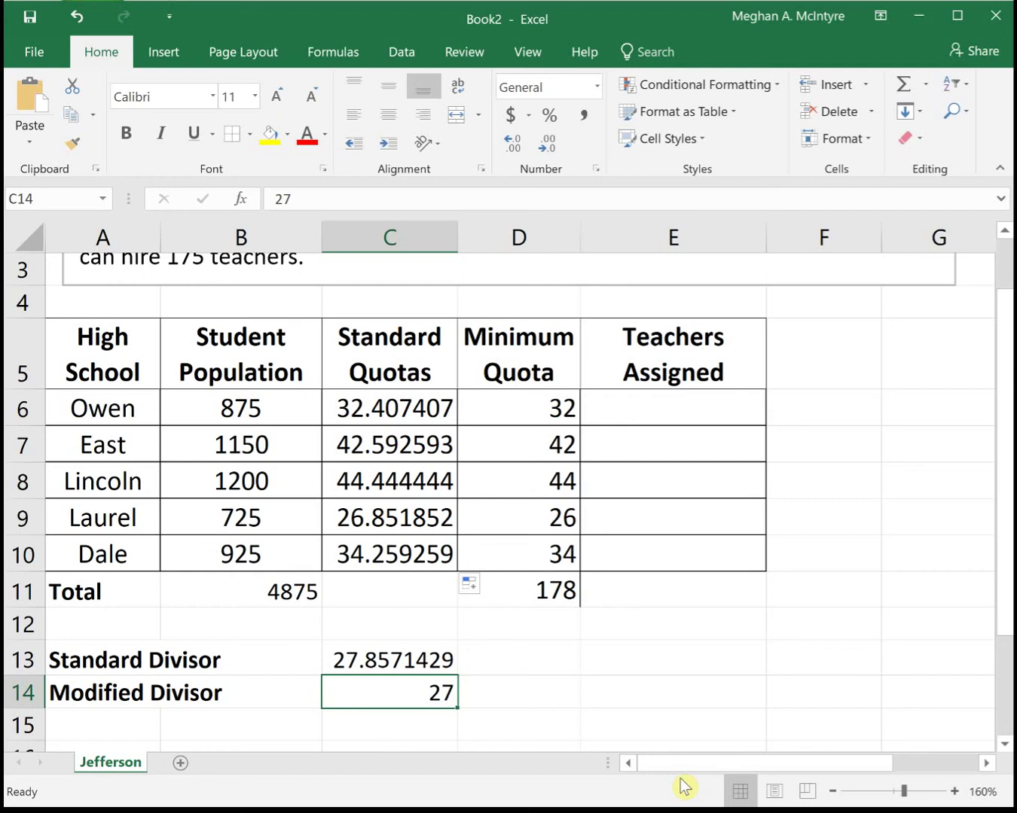
Enter 27.5 as the modified divisor in C14, bringing the minimum quota total to 174.
text(7.)
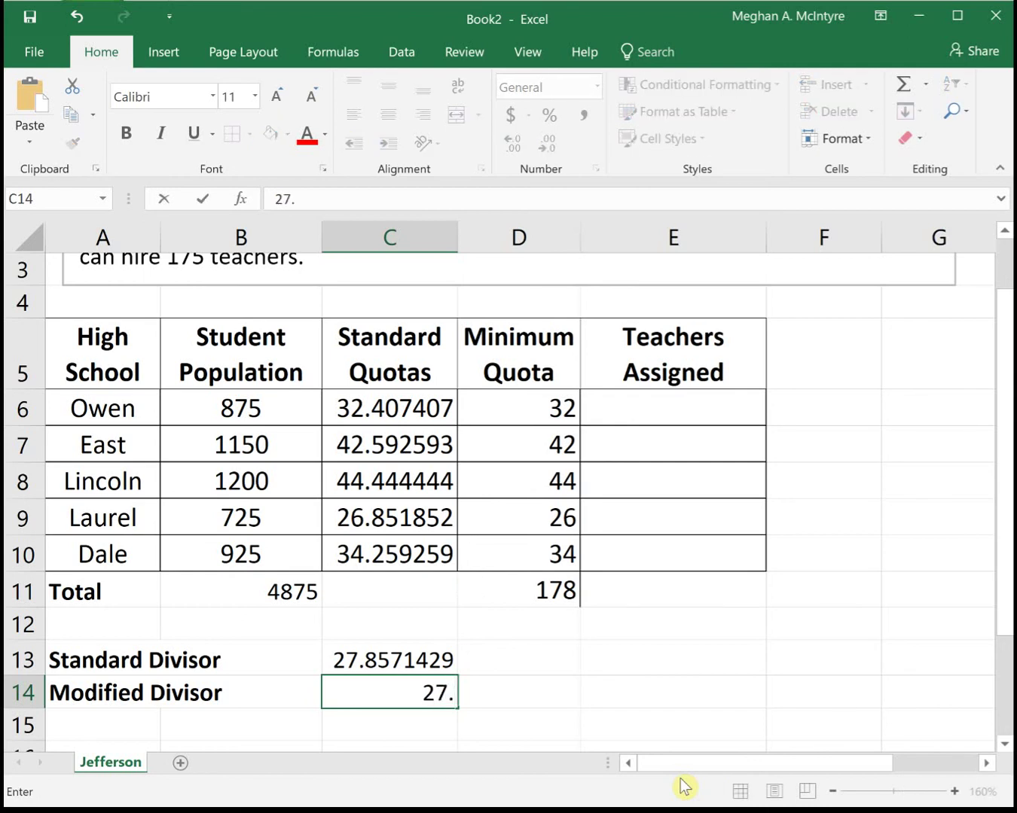
text(5)
key(Return)
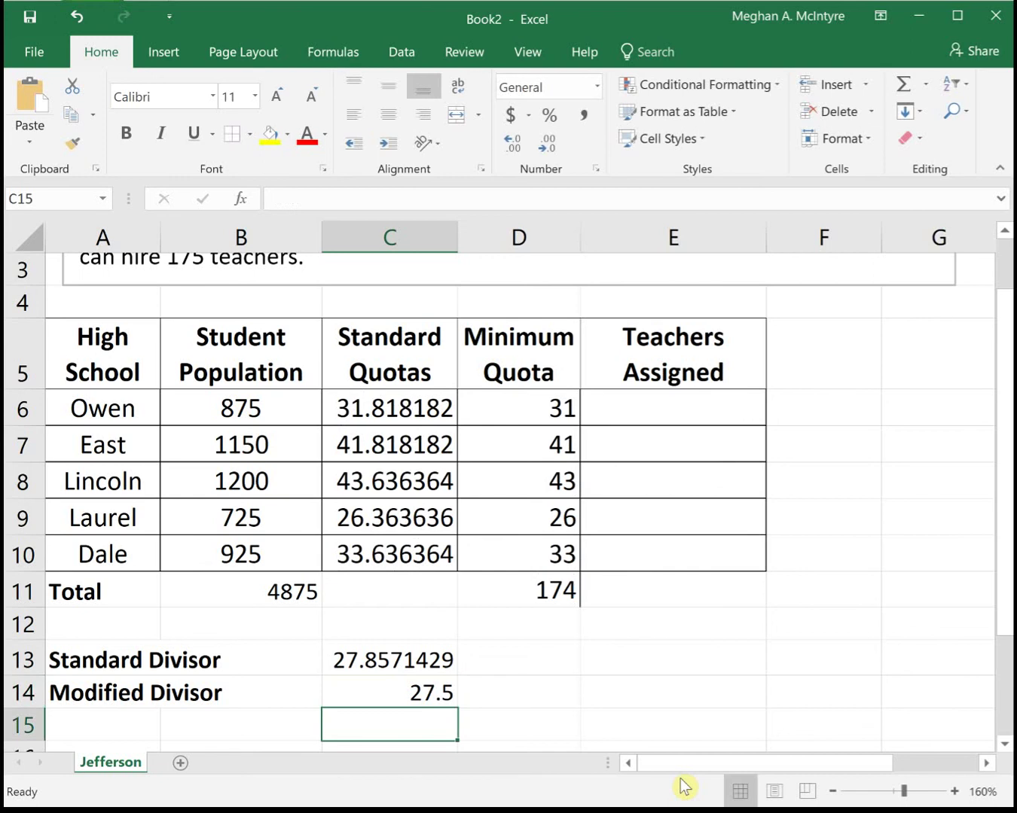
double_click(369, 407)
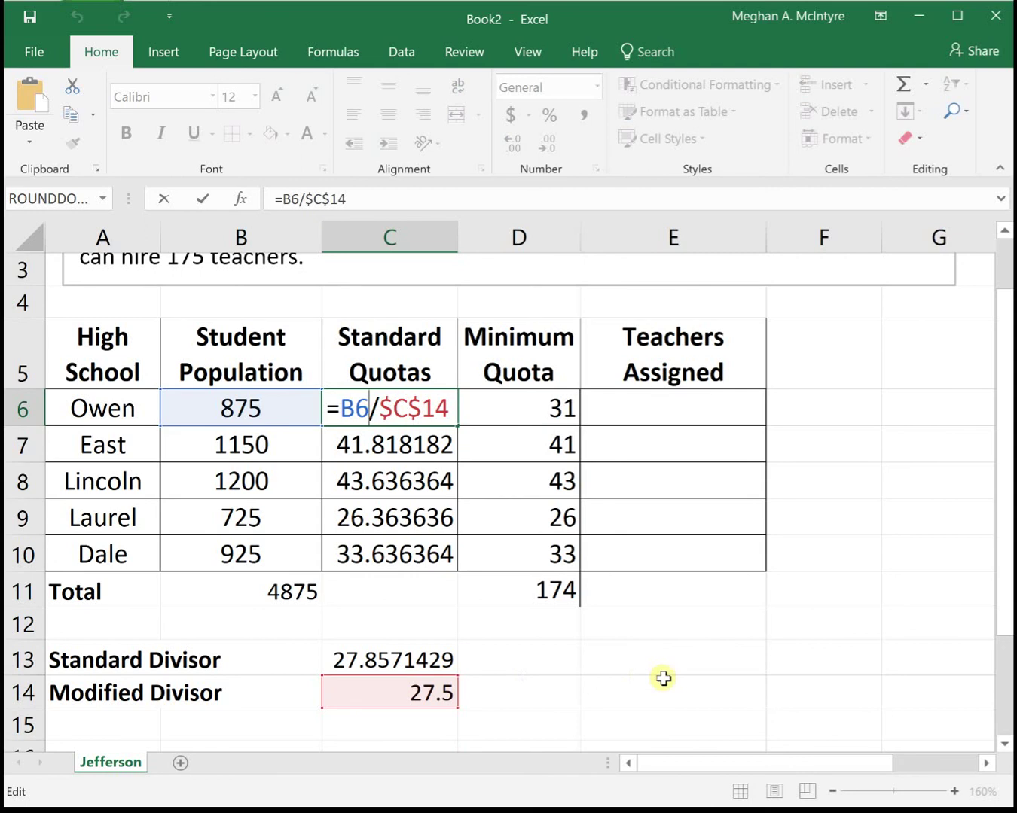
key(Return)
double_click(521, 411)
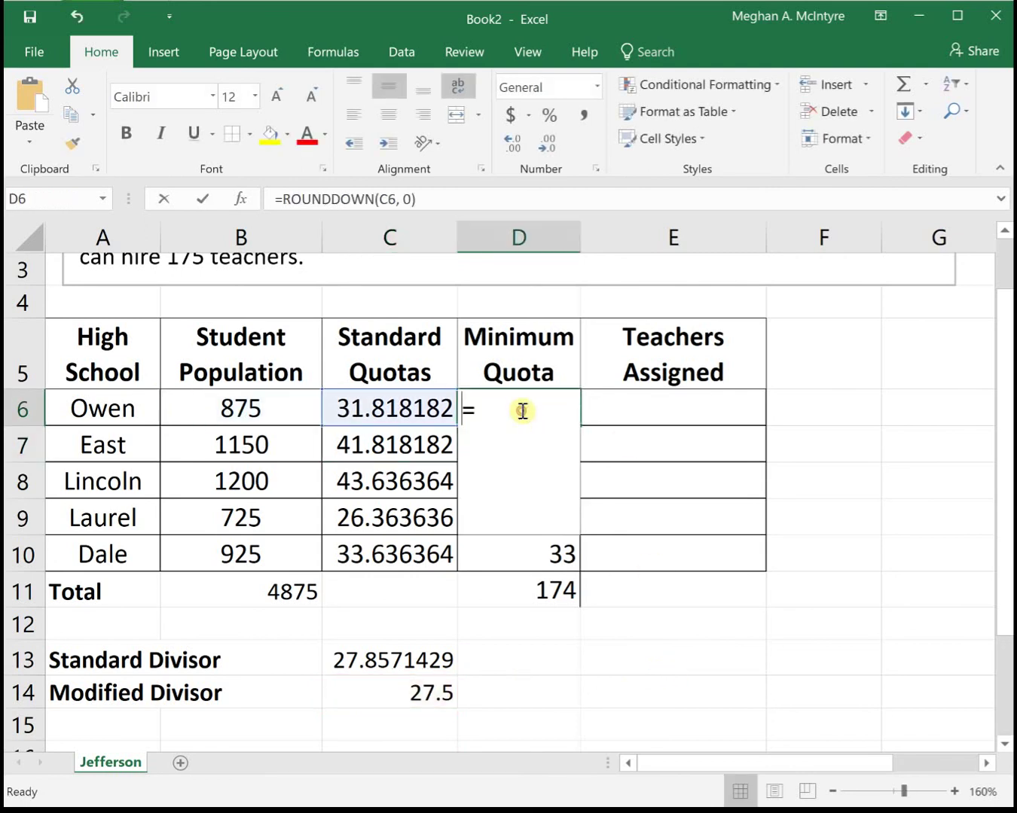
key(Return)
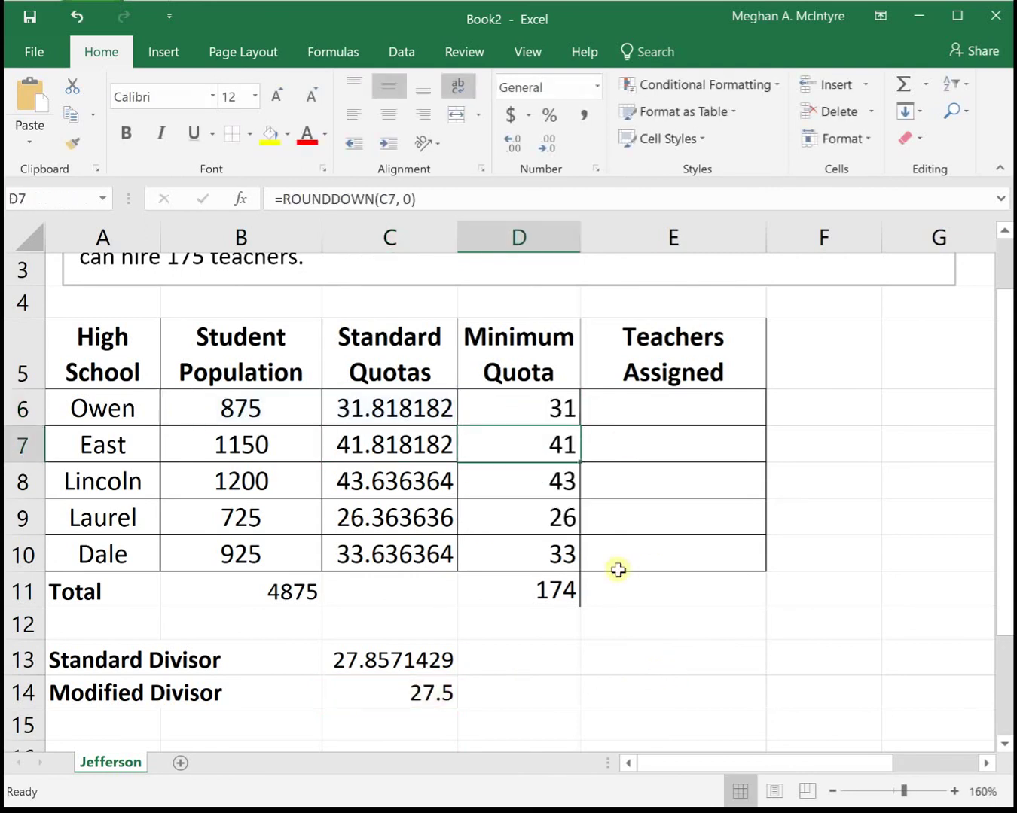
double_click(482, 591)
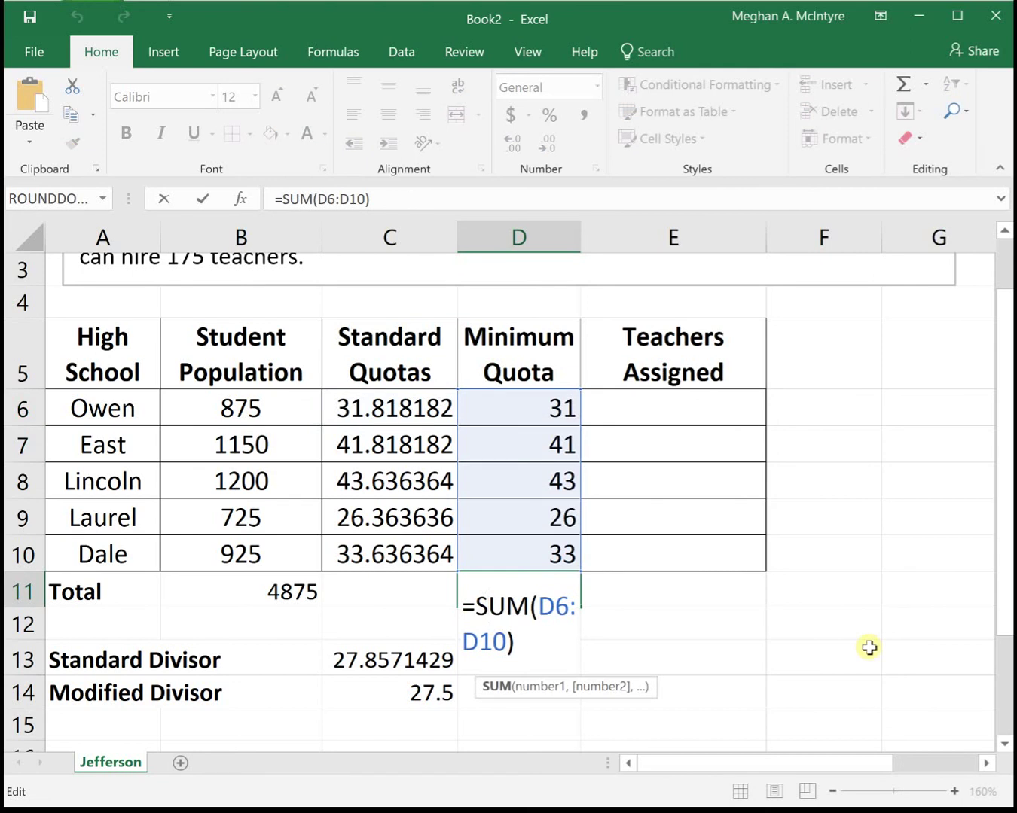
key(Return)
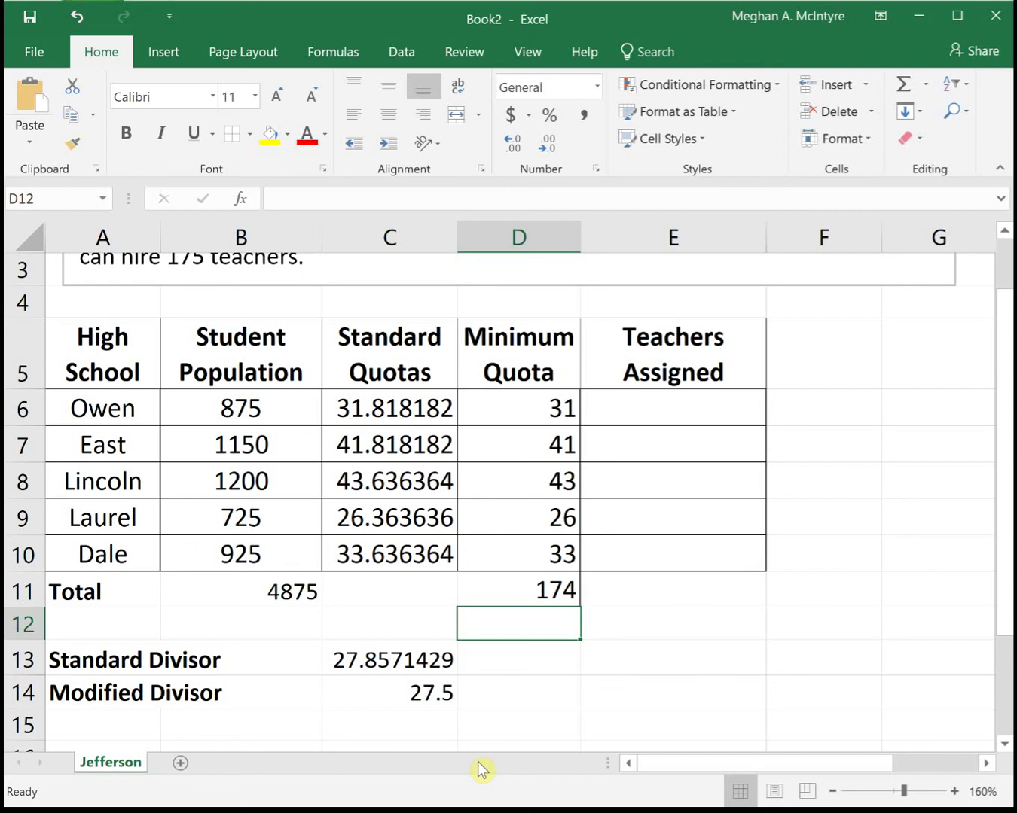
Try modified divisors 27.25 and then 27.3 in C14, checking the total.
click(441, 693)
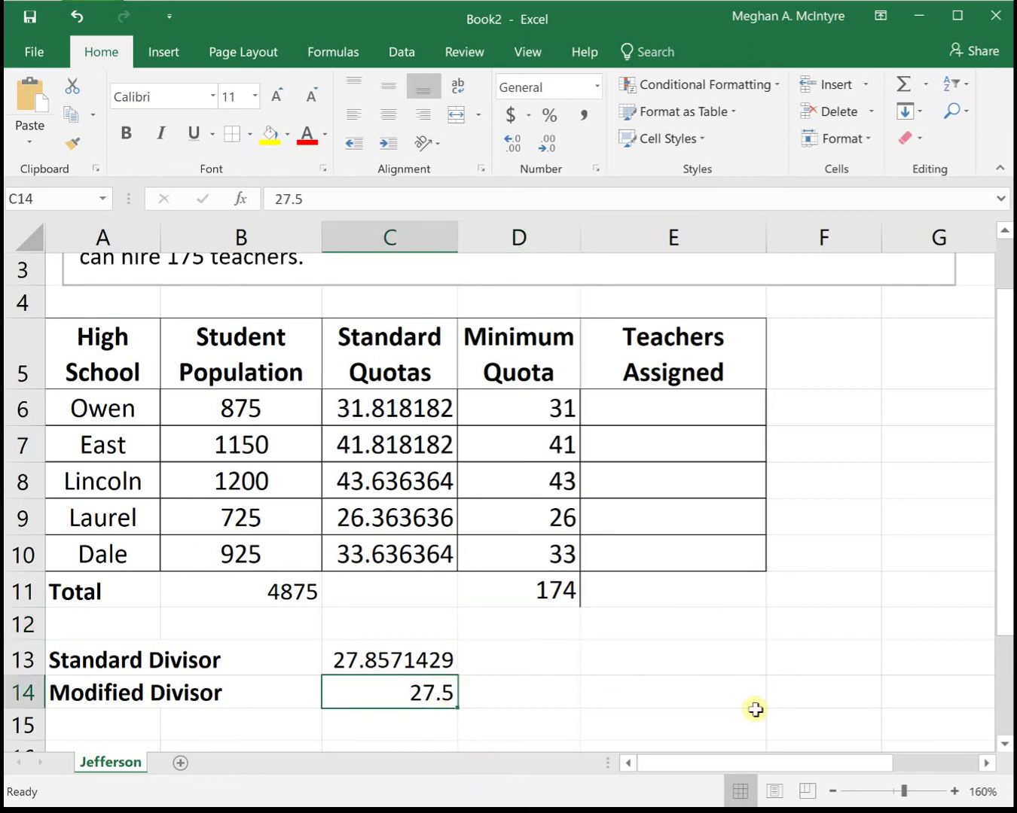
text(27.25)
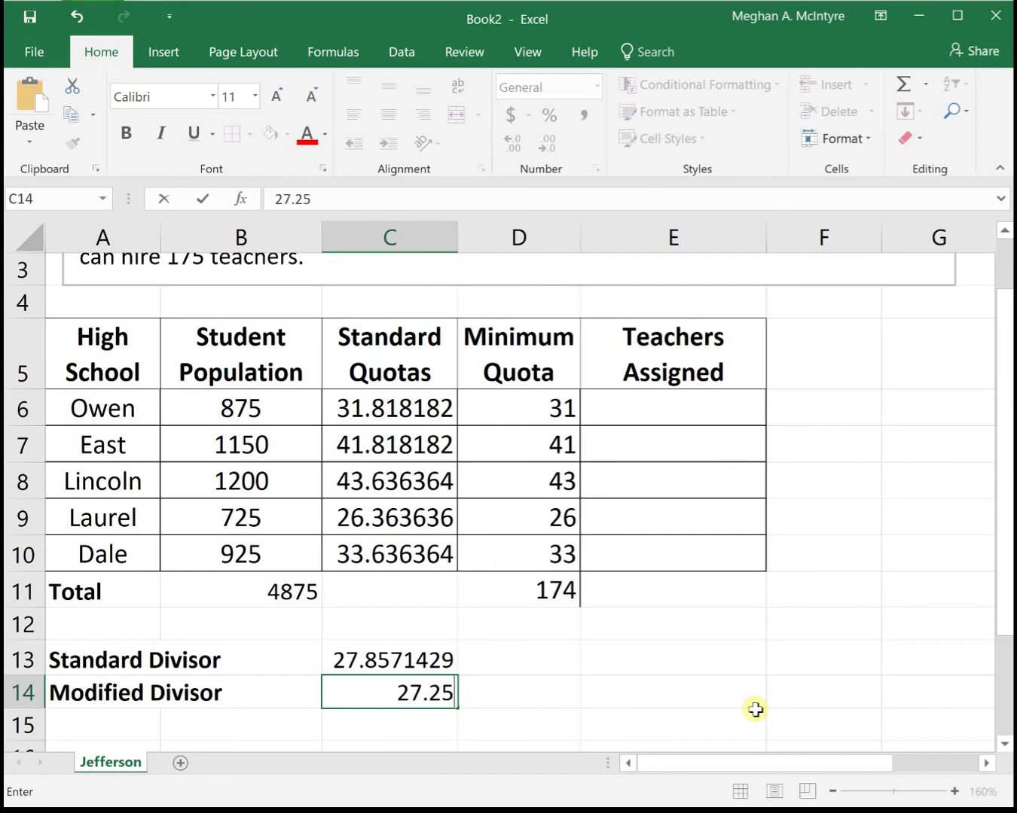
key(Return)
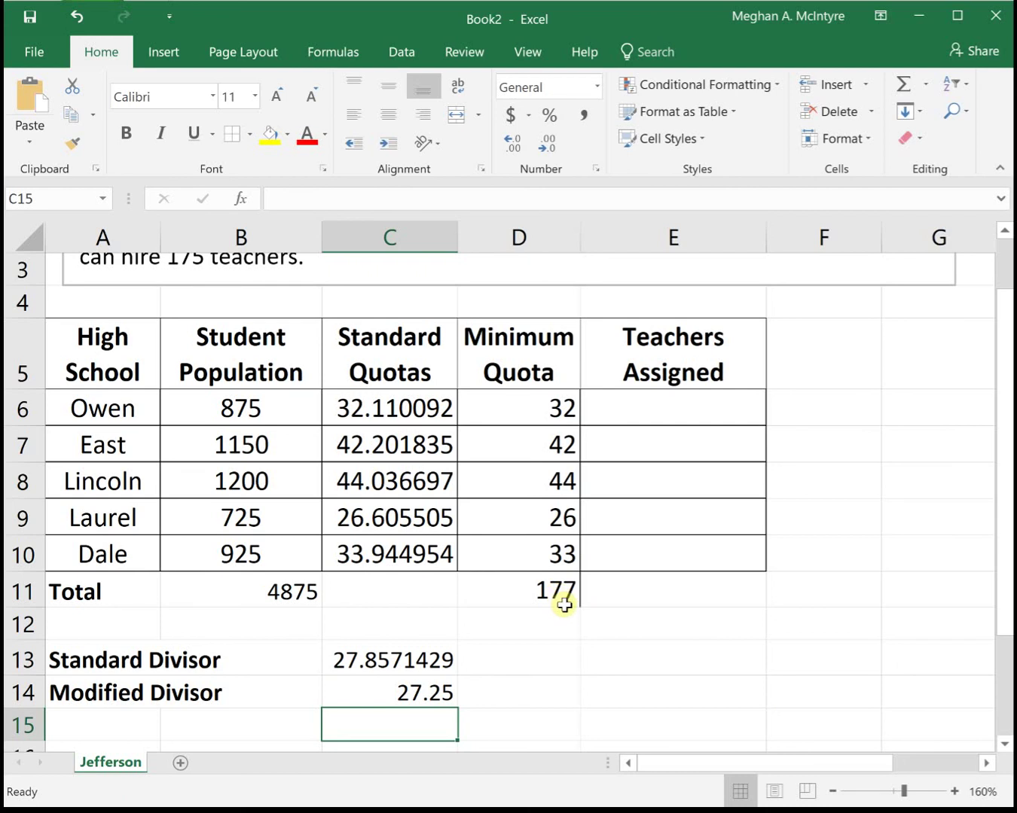
click(426, 689)
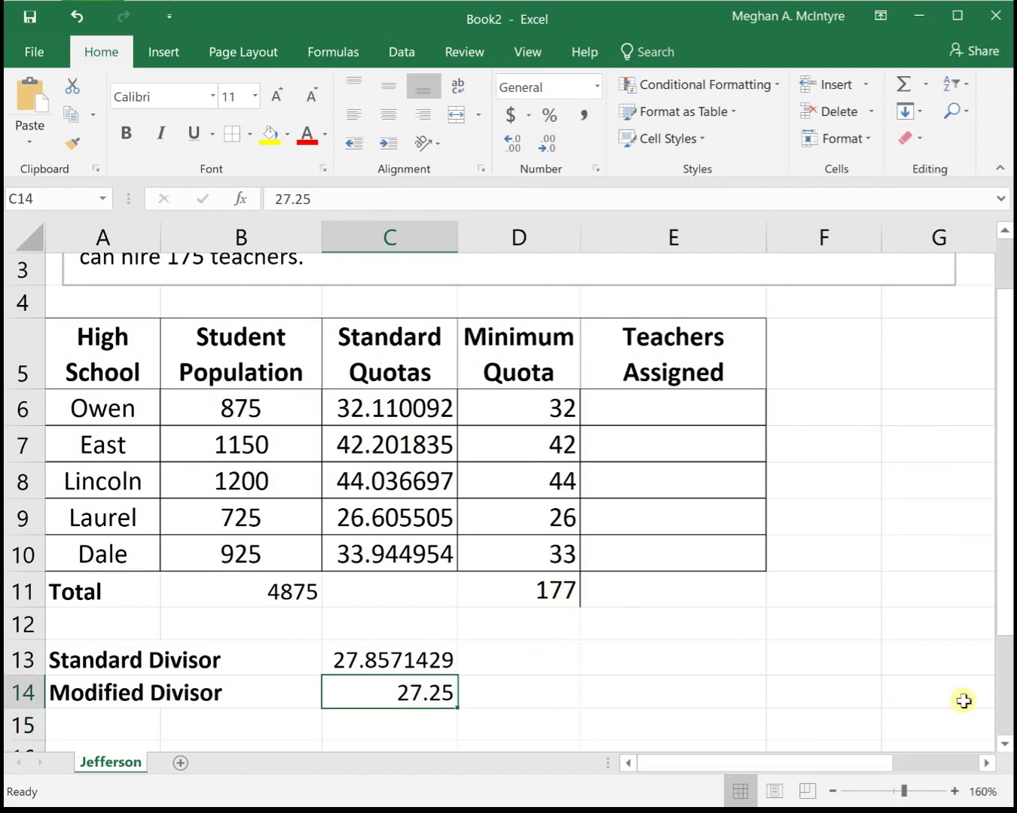
text(27..)
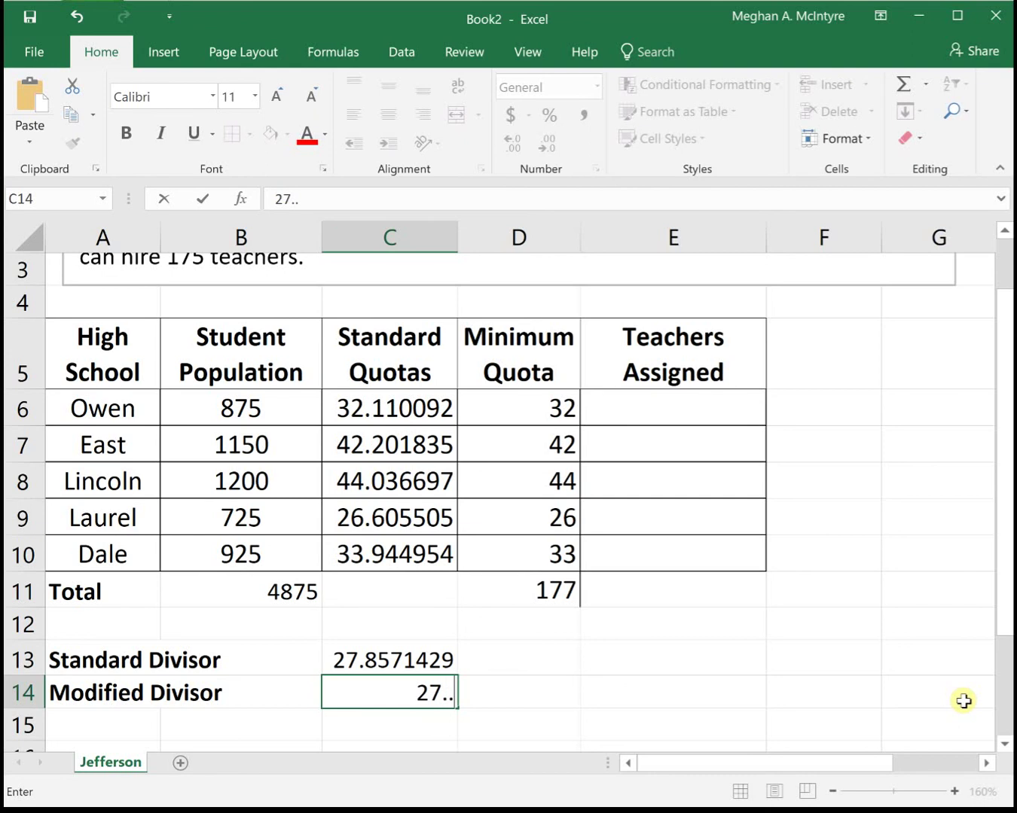
key(BackSpace)
text(3)
key(Return)
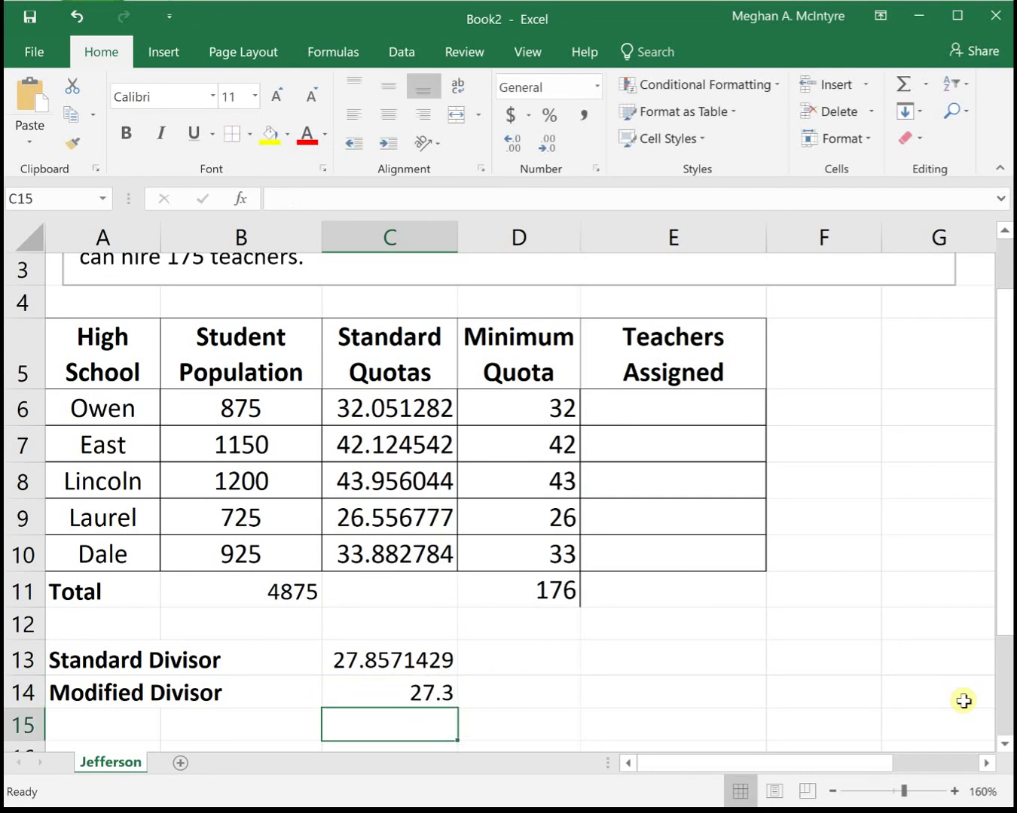
key(Up)
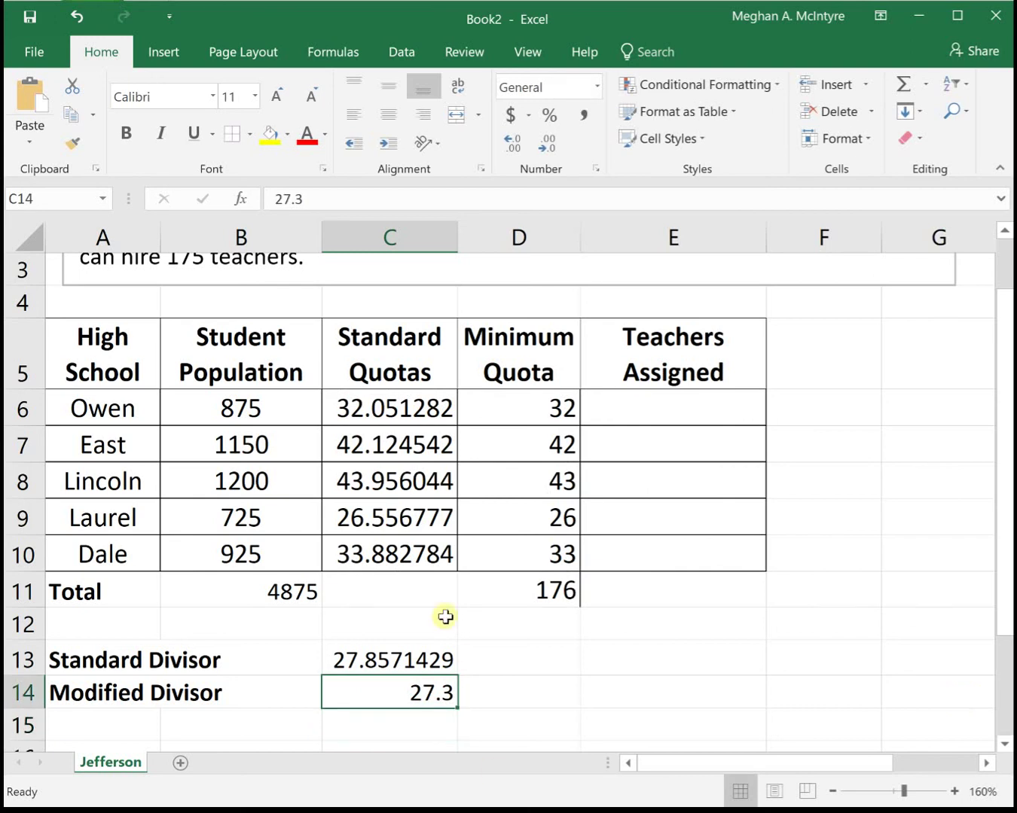
Try 27.4, then settle on 27.35 so the minimum quotas total exactly 175.
click(324, 202)
key(BackSpace)
text(4)
key(Return)
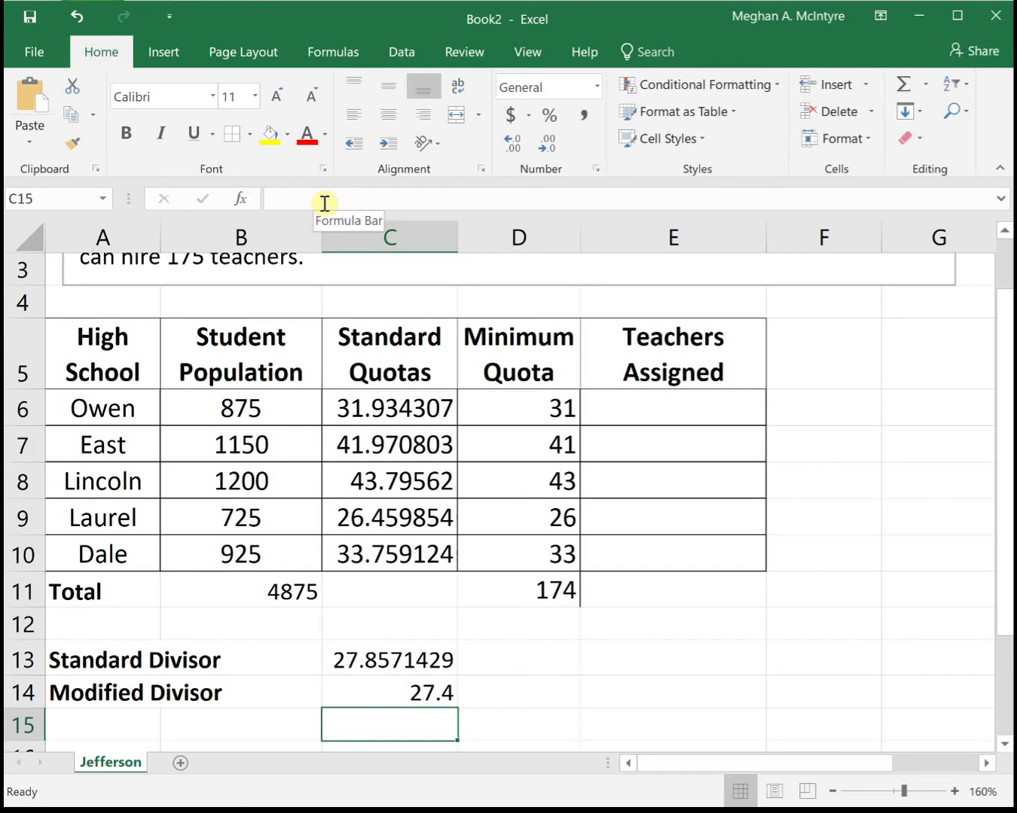
click(435, 691)
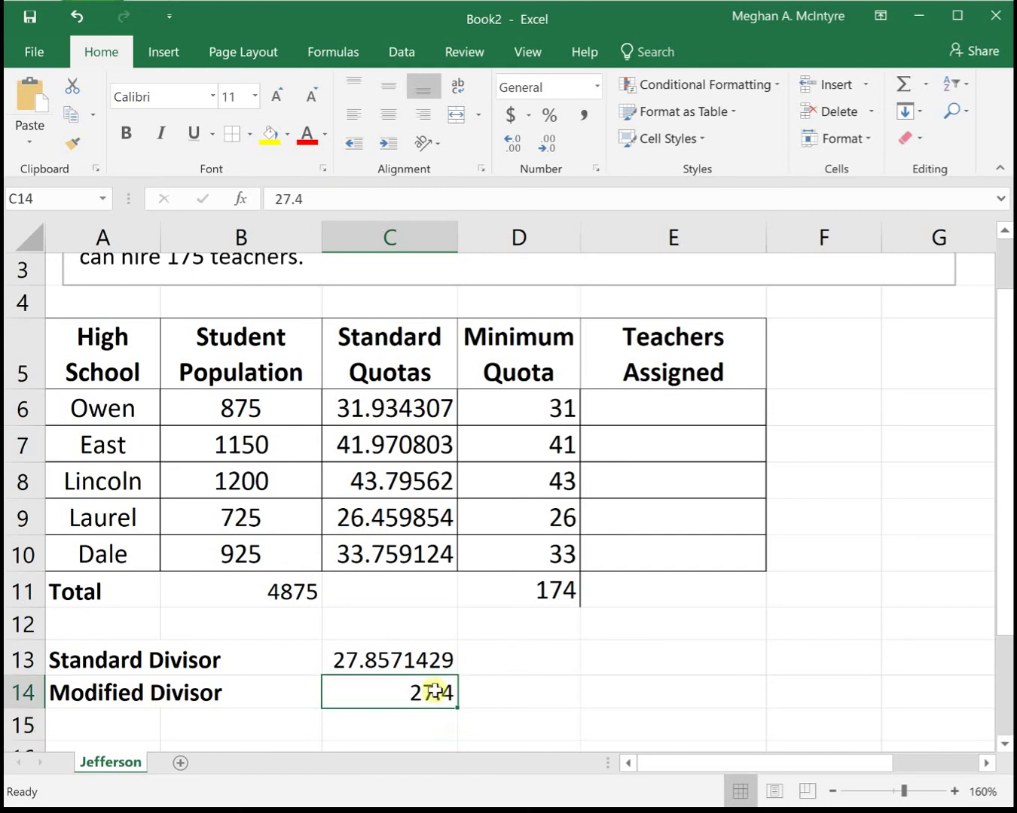
click(376, 198)
key(BackSpace)
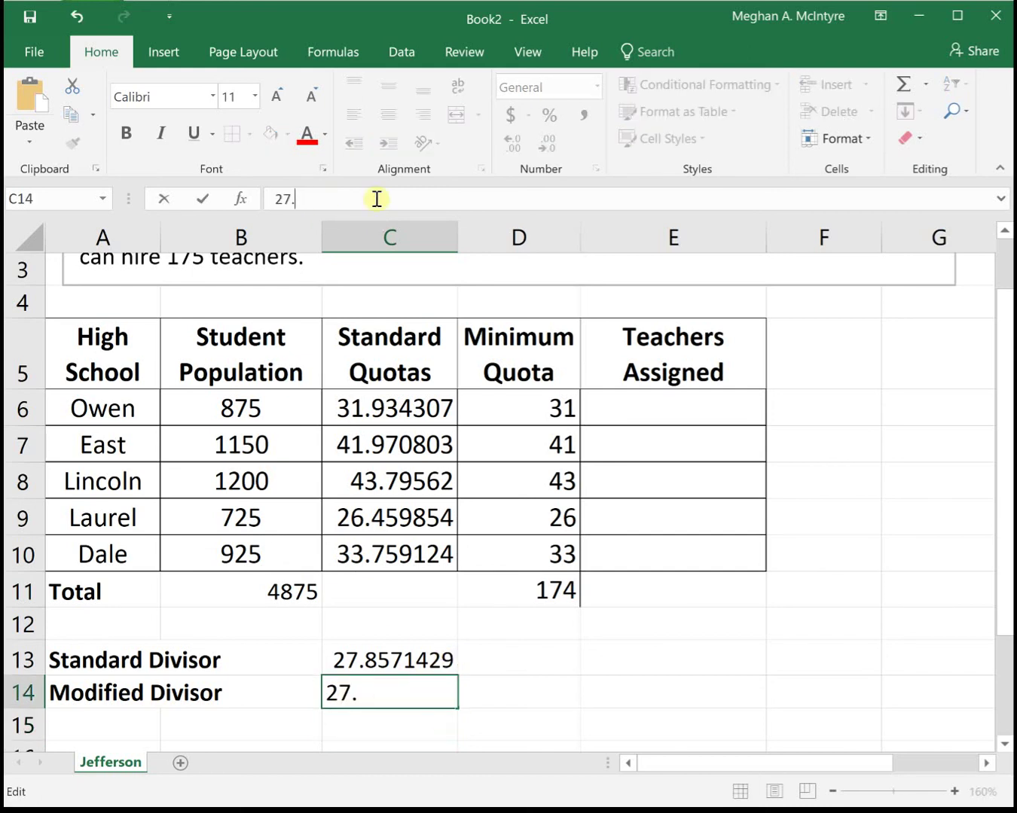
text(35)
key(Return)
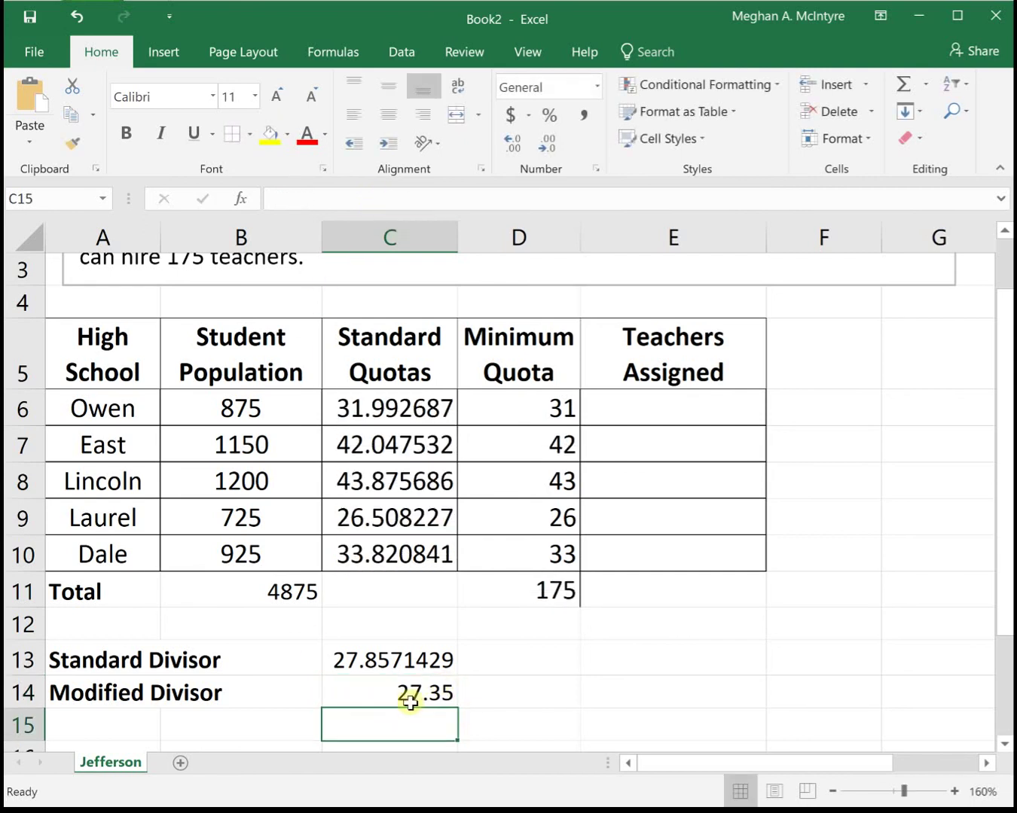
Enter 31, 42, 43, 26 and 33 in Teachers Assigned for Owen through Dale.
click(656, 406)
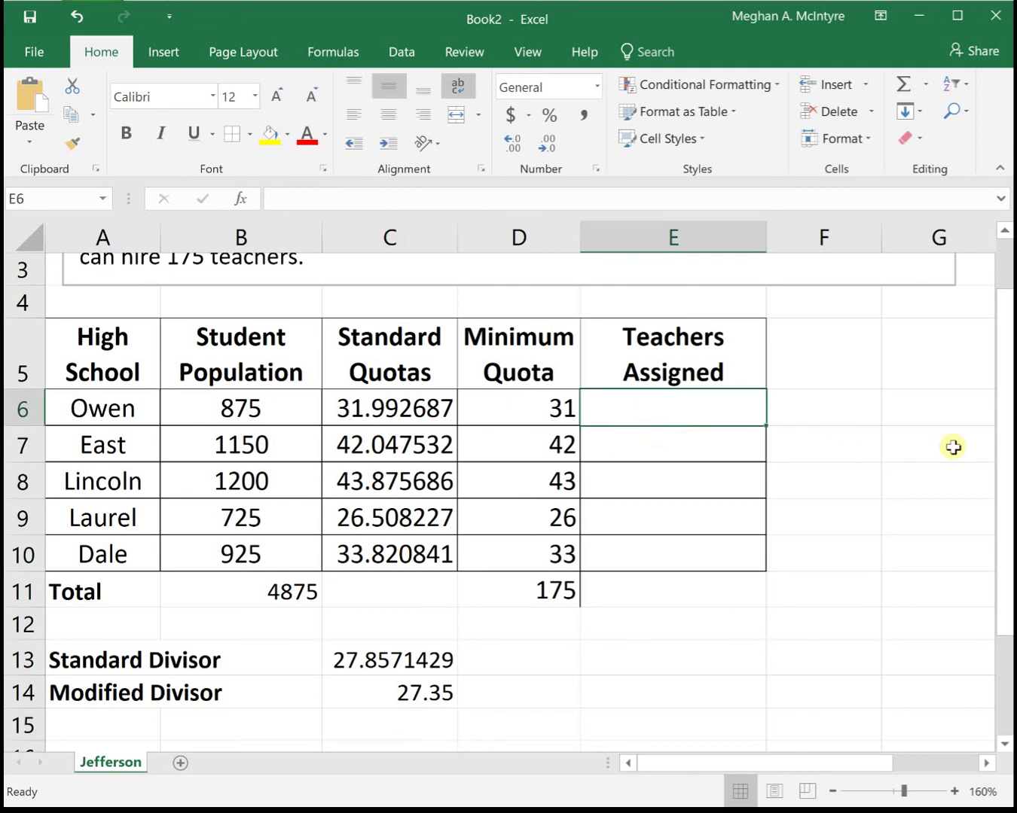
text(31)
key(Return)
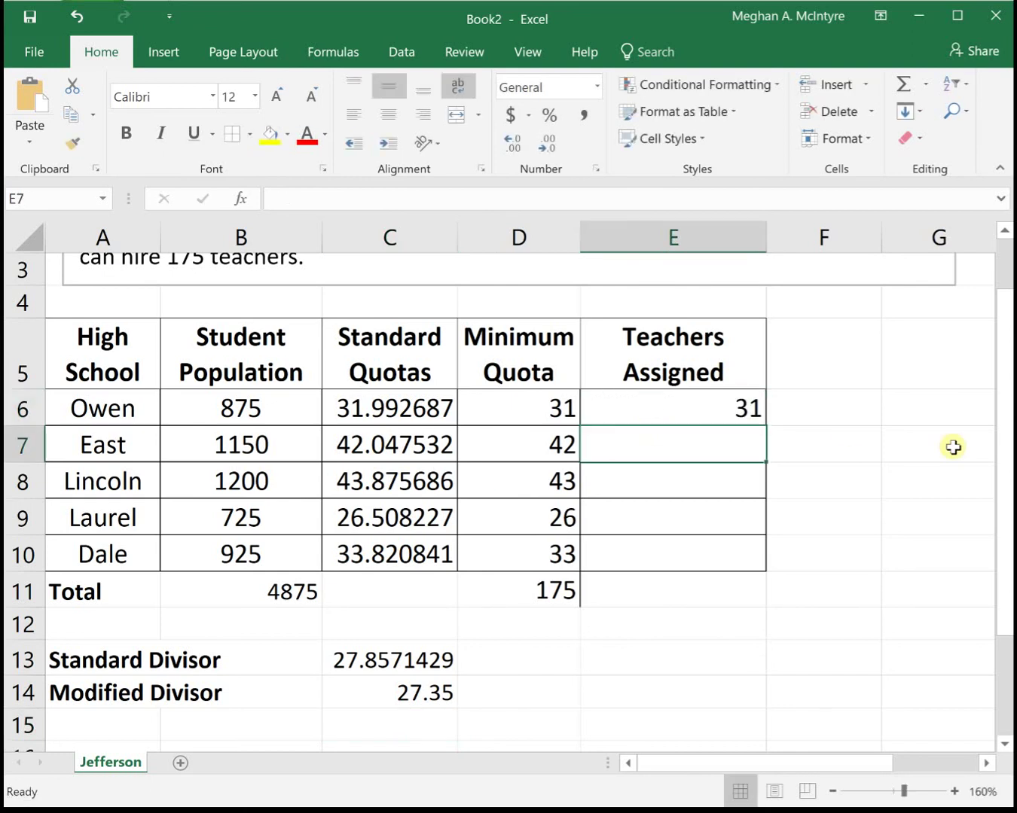
text(42)
key(Return)
text(4)
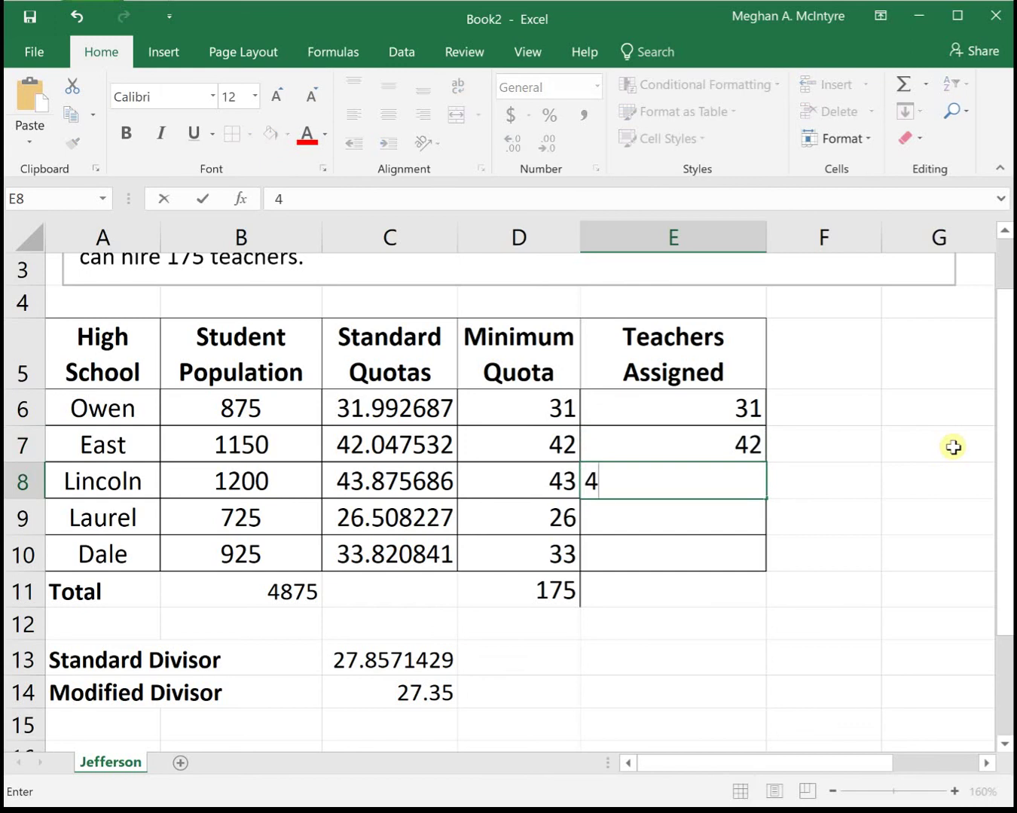
text(3)
key(Return)
text(26)
key(Return)
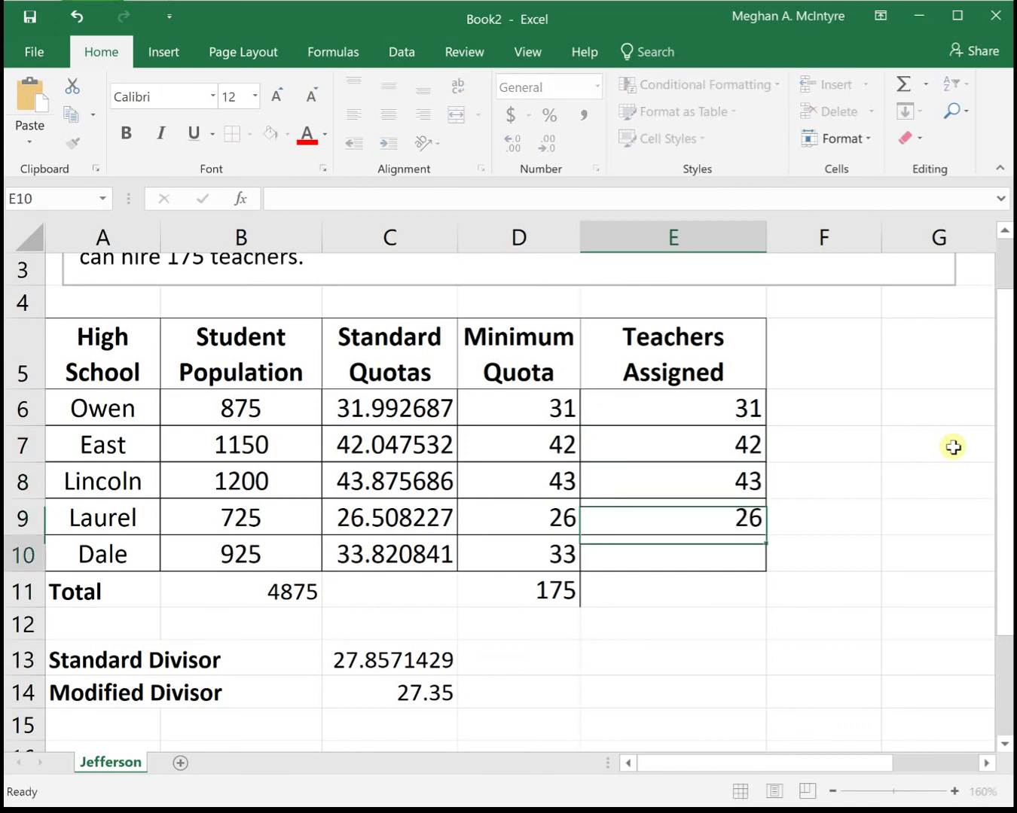
text(33)
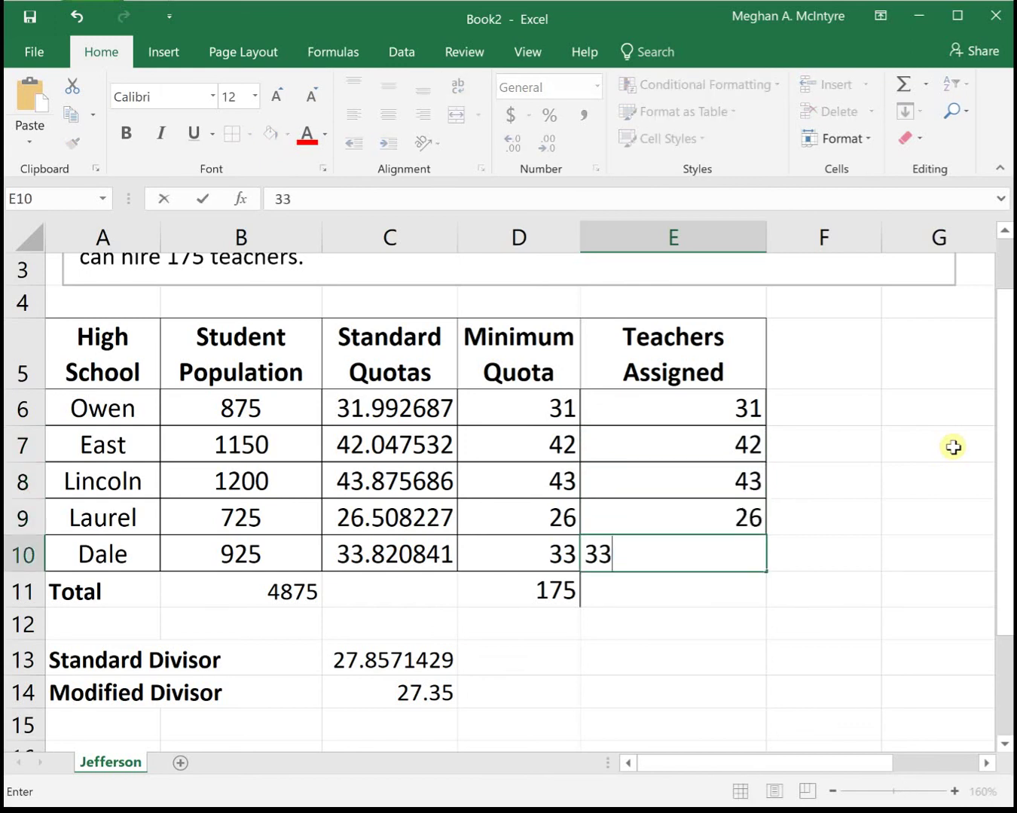
key(Return)
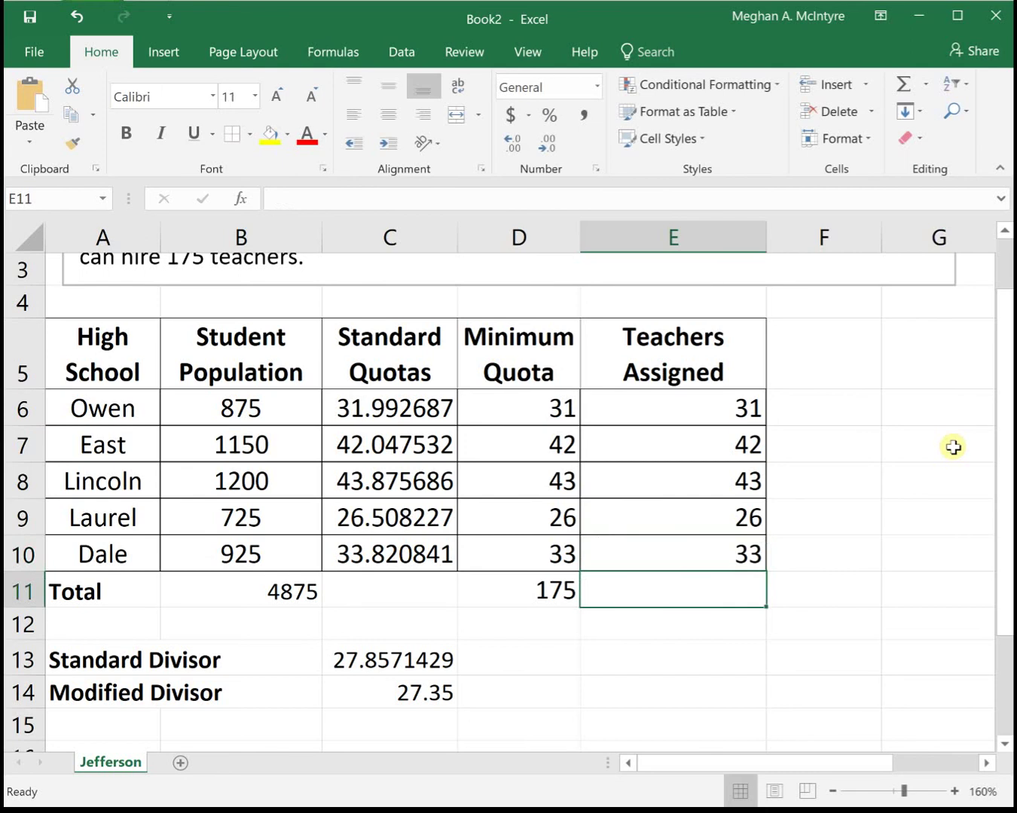